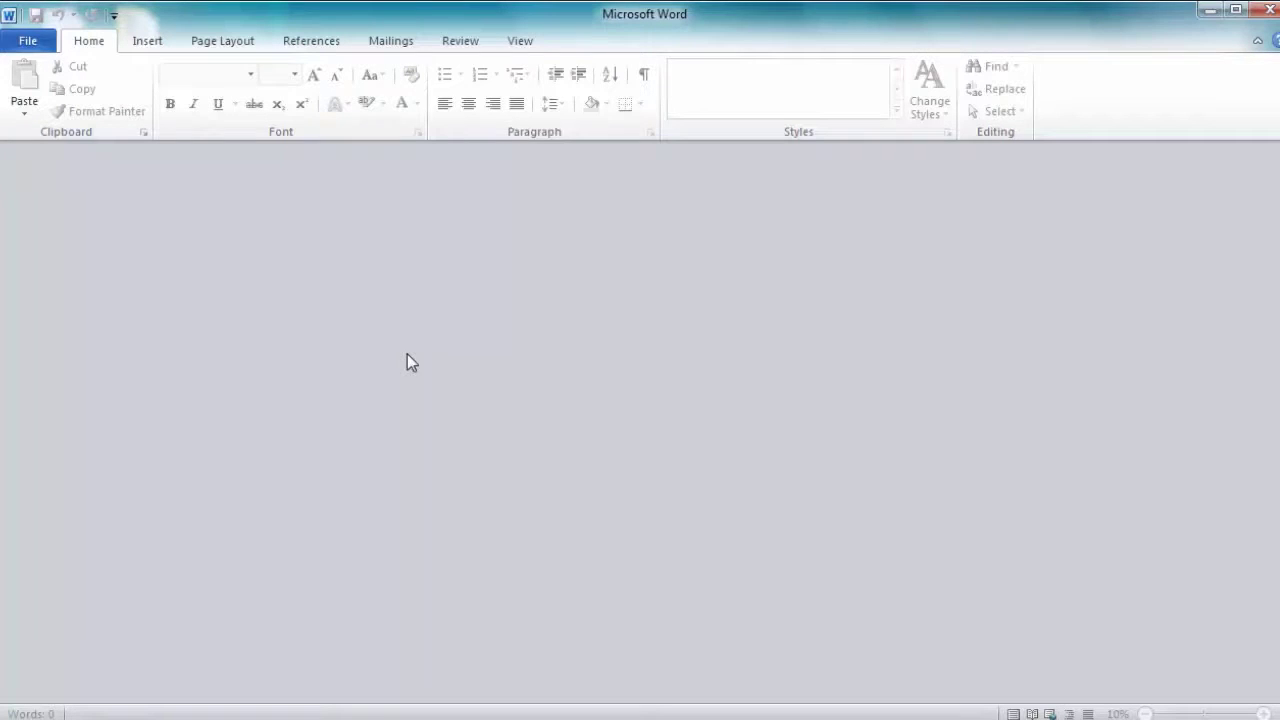
- Create a new blank document from the File menu's New page
{"action": "left_click", "coordinate": [27, 40]}
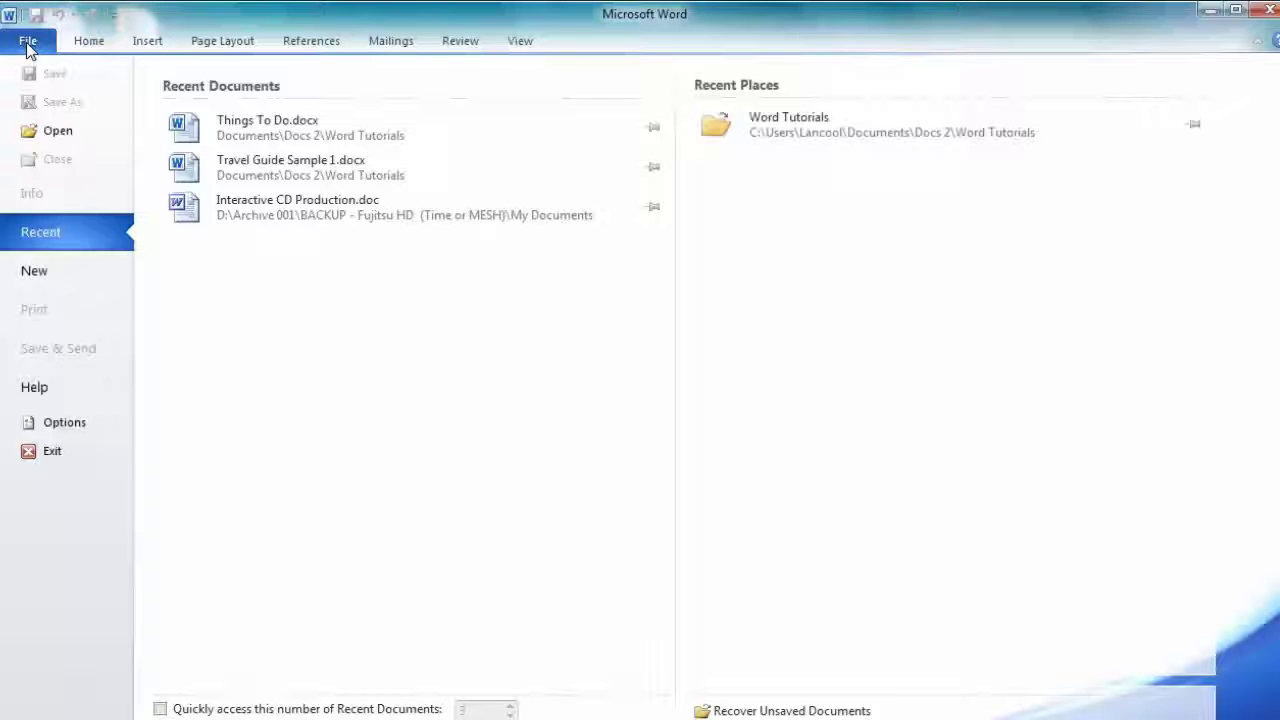
{"action": "left_click", "coordinate": [38, 276]}
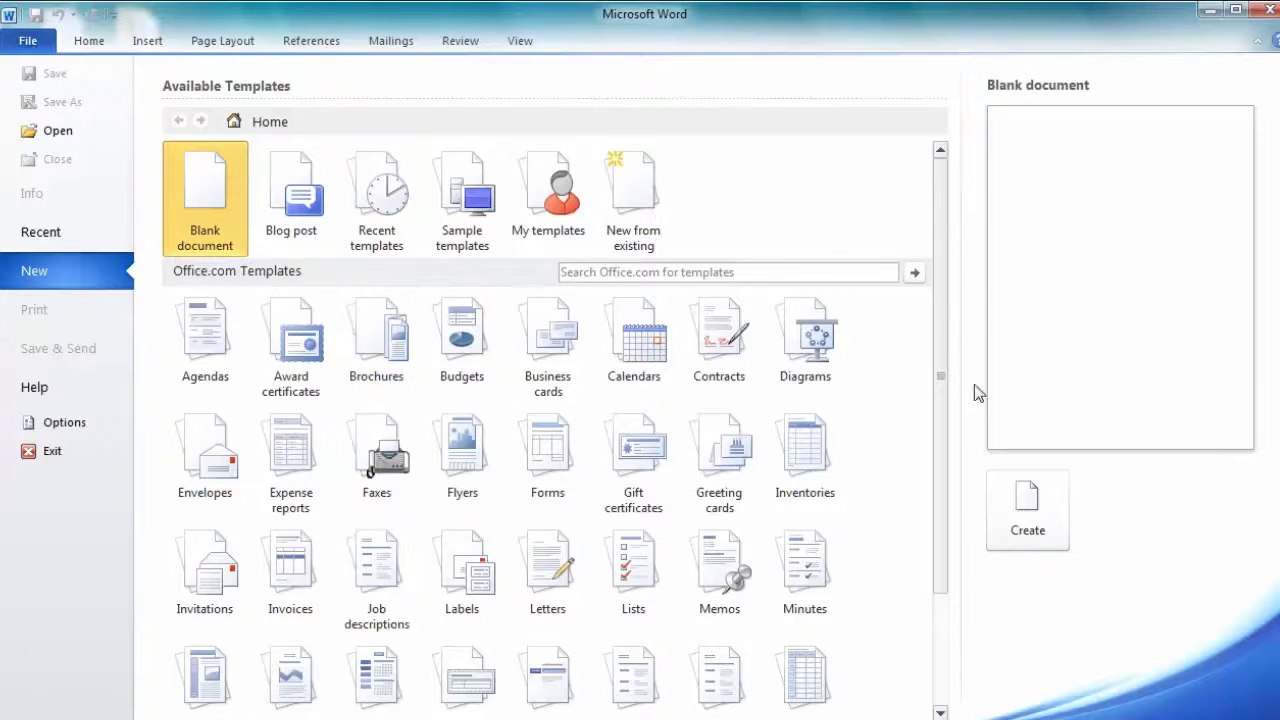
{"action": "left_click", "coordinate": [1033, 513]}
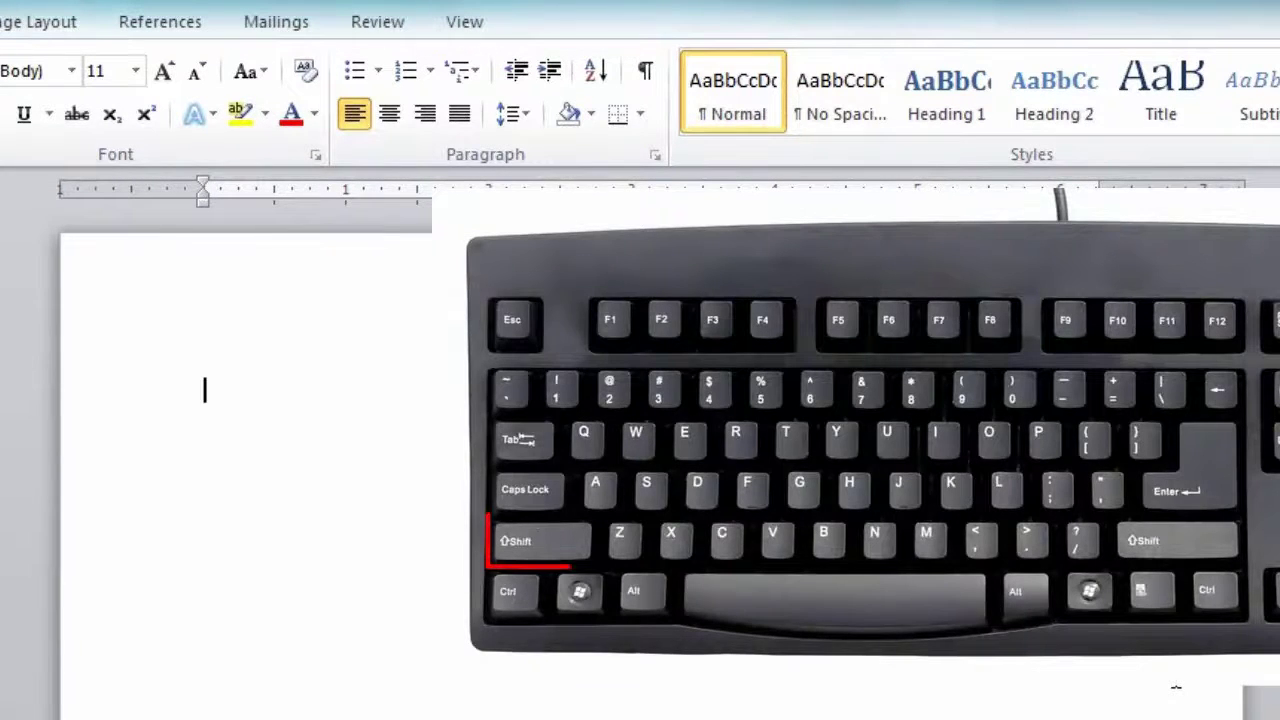
- Type 'The quick brown fox jumps over the lazy dog' on the first line
{"action": "type", "text": "T"}
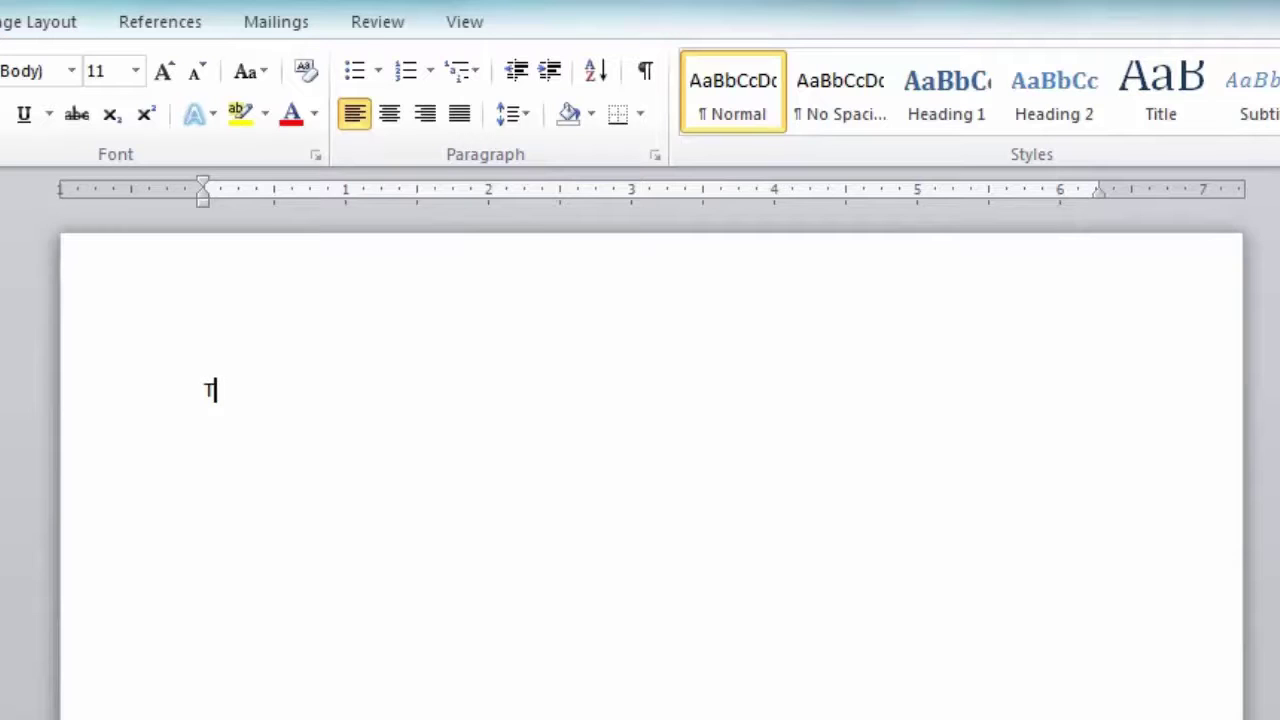
{"action": "type", "text": "he quick br"}
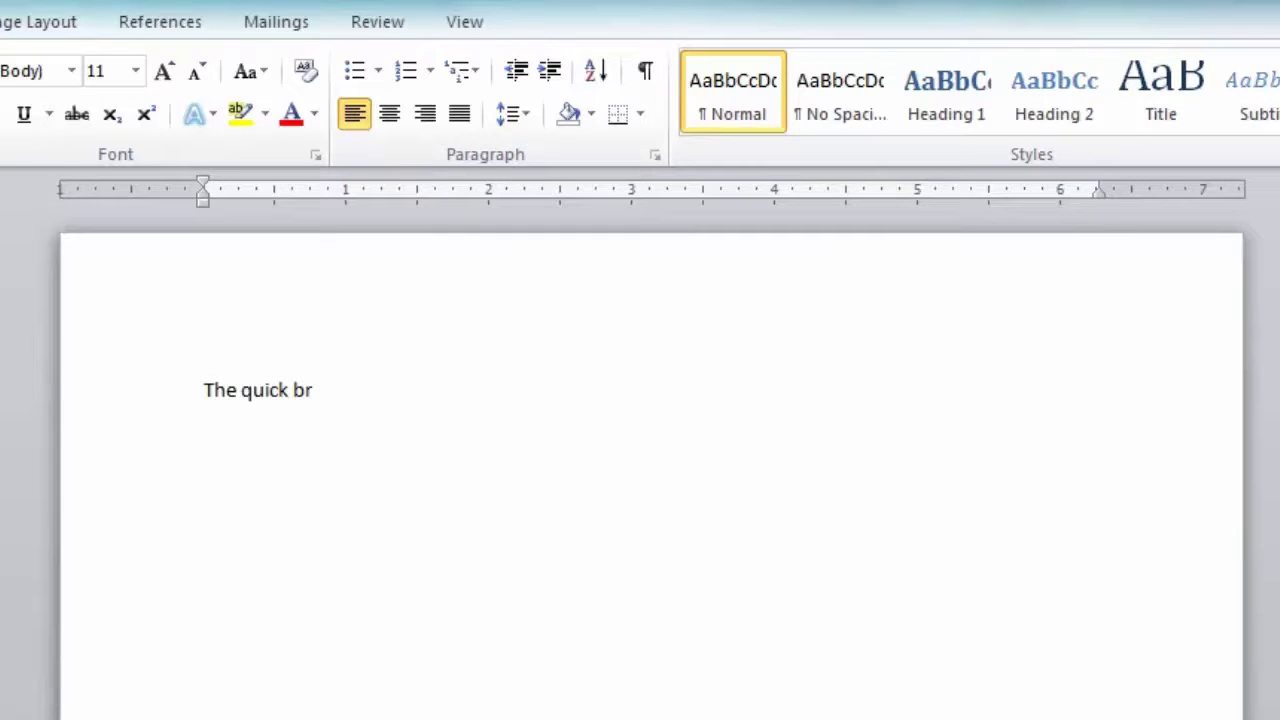
{"action": "type", "text": "own fox jumps"}
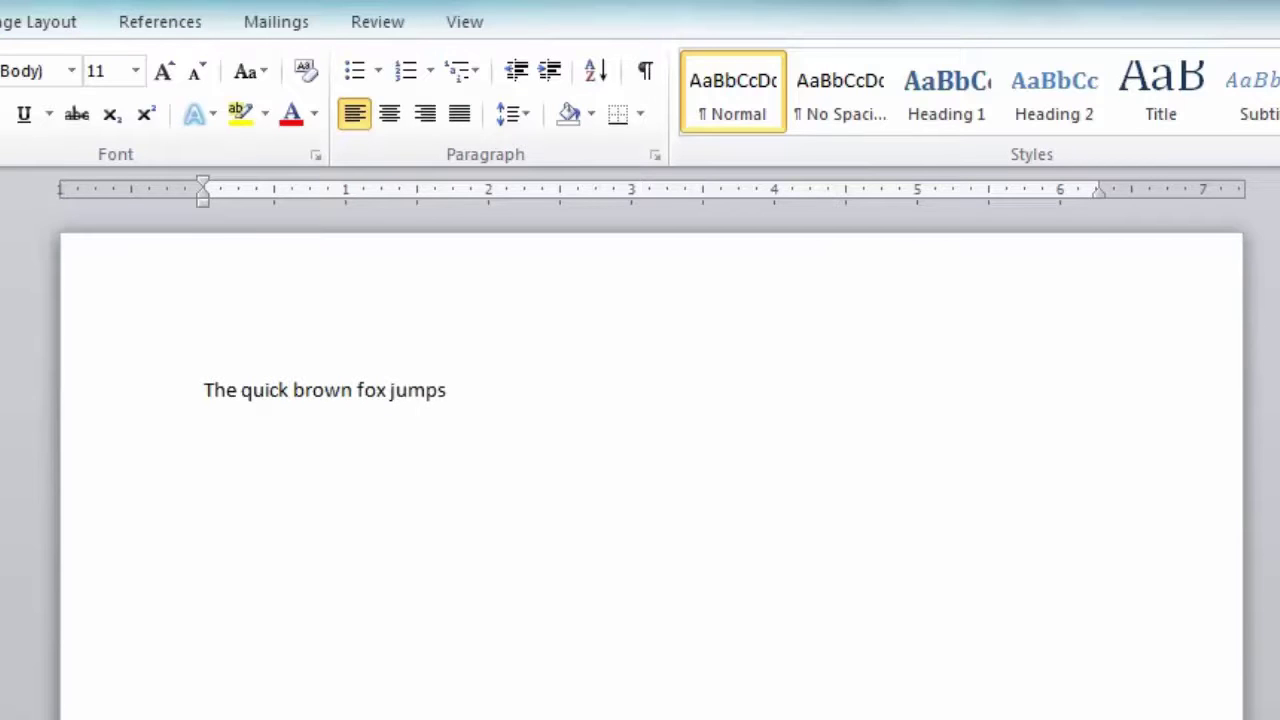
{"action": "type", "text": " over the lazy dog."}
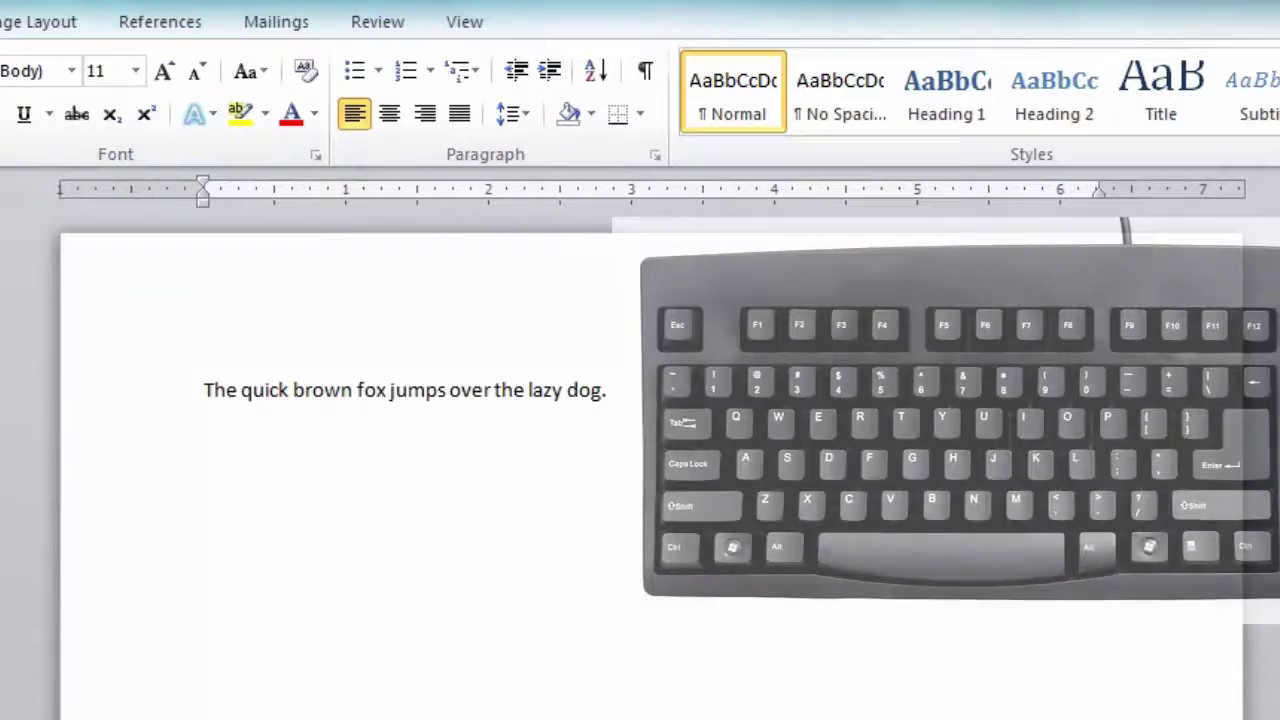
- On a new line, type 'THE QUICK BROWN FOX' with Caps Lock on
{"action": "key", "text": "Return"}
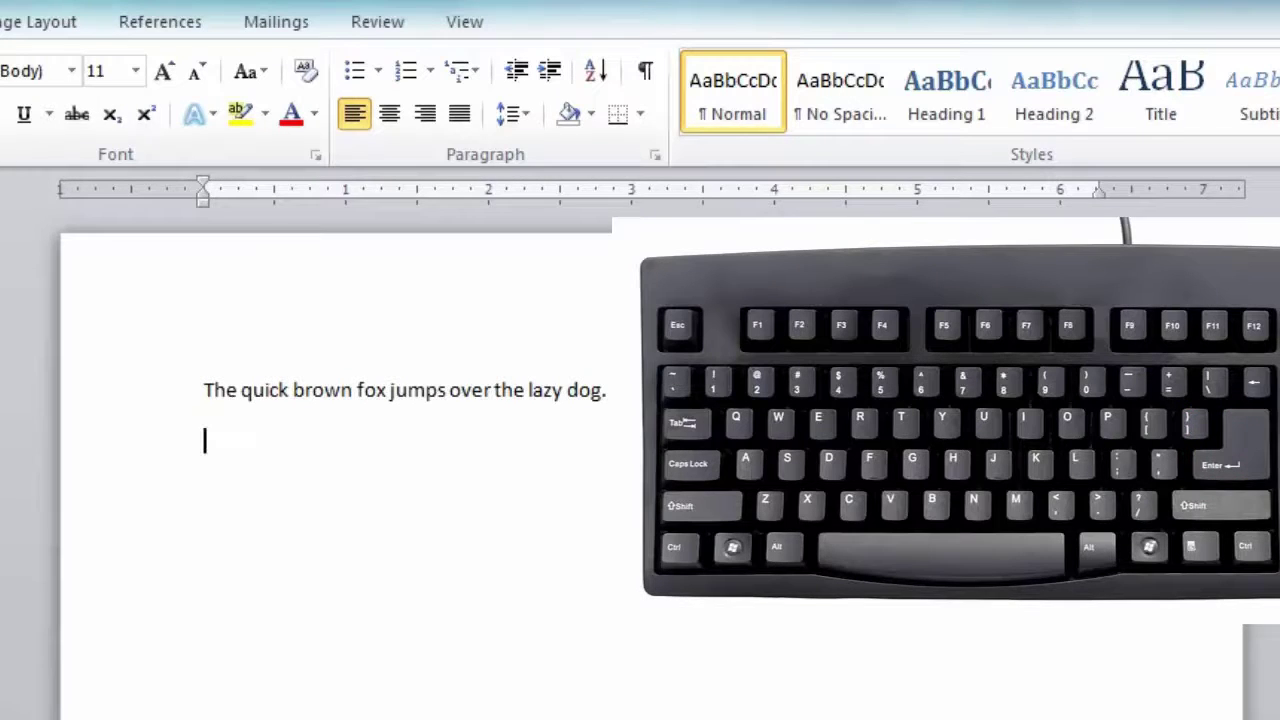
{"action": "key", "text": "Caps_Lock"}
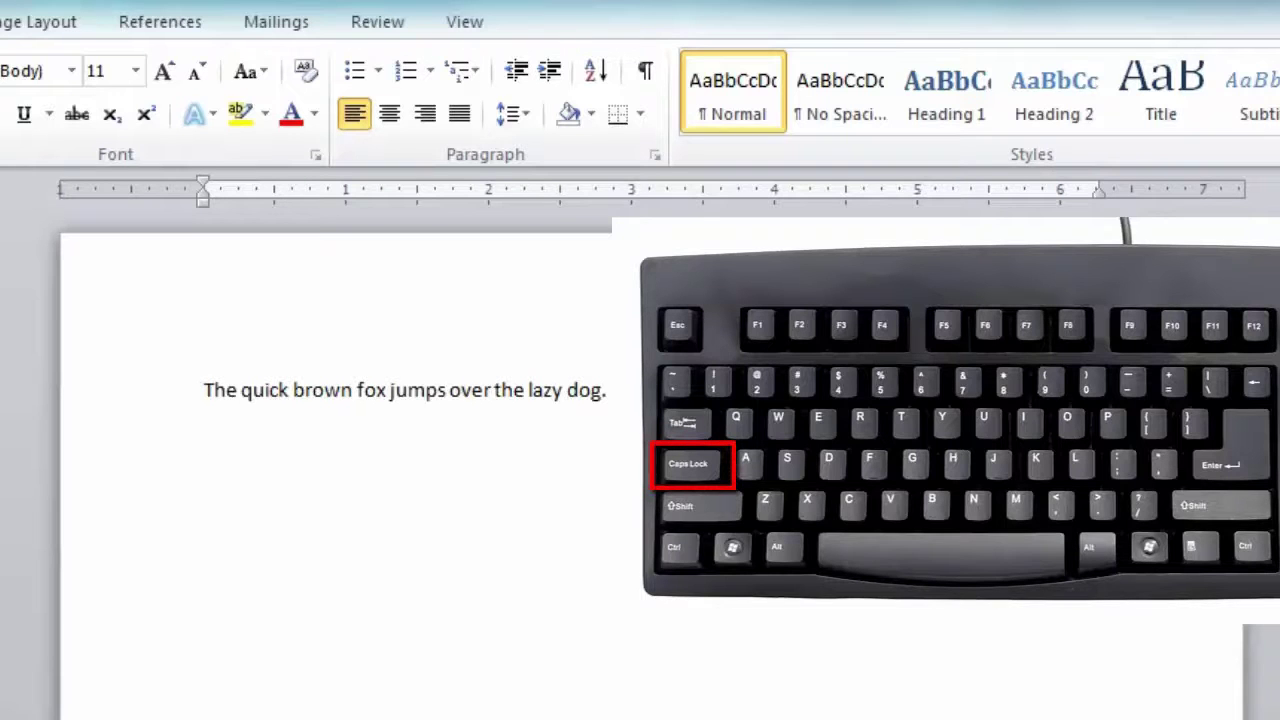
{"action": "type", "text": "THE Q"}
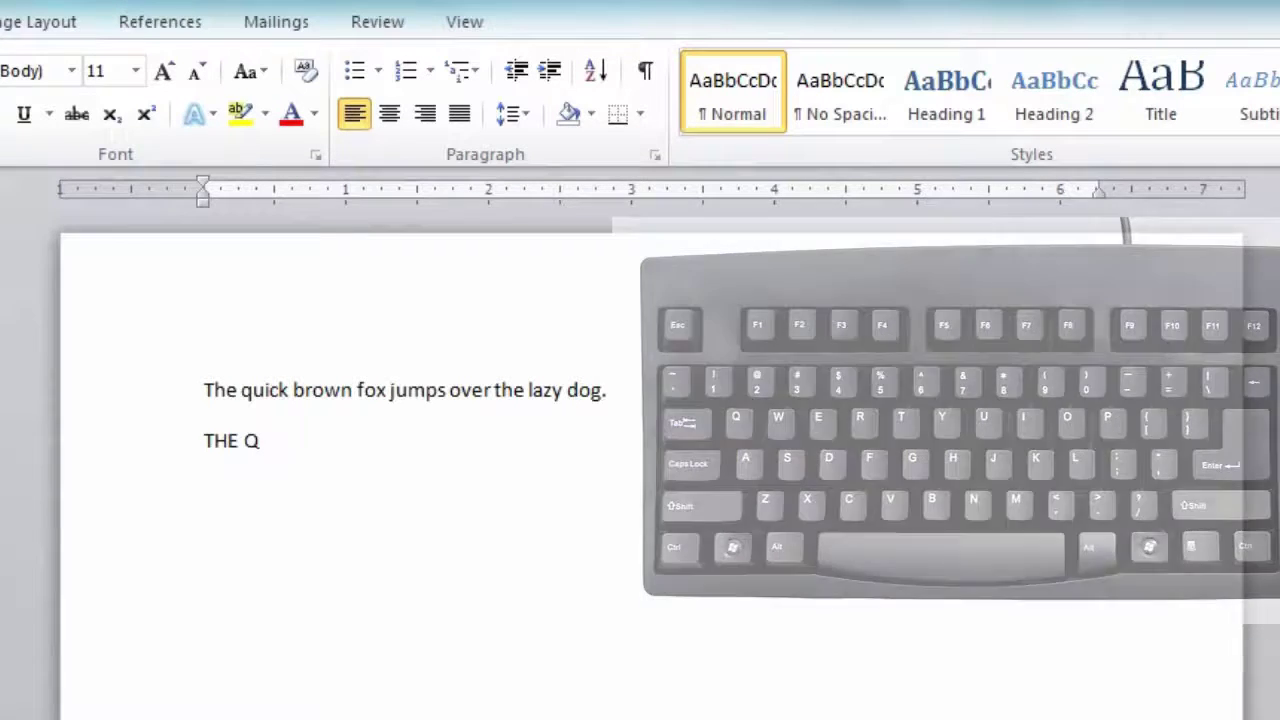
{"action": "type", "text": "UICK B"}
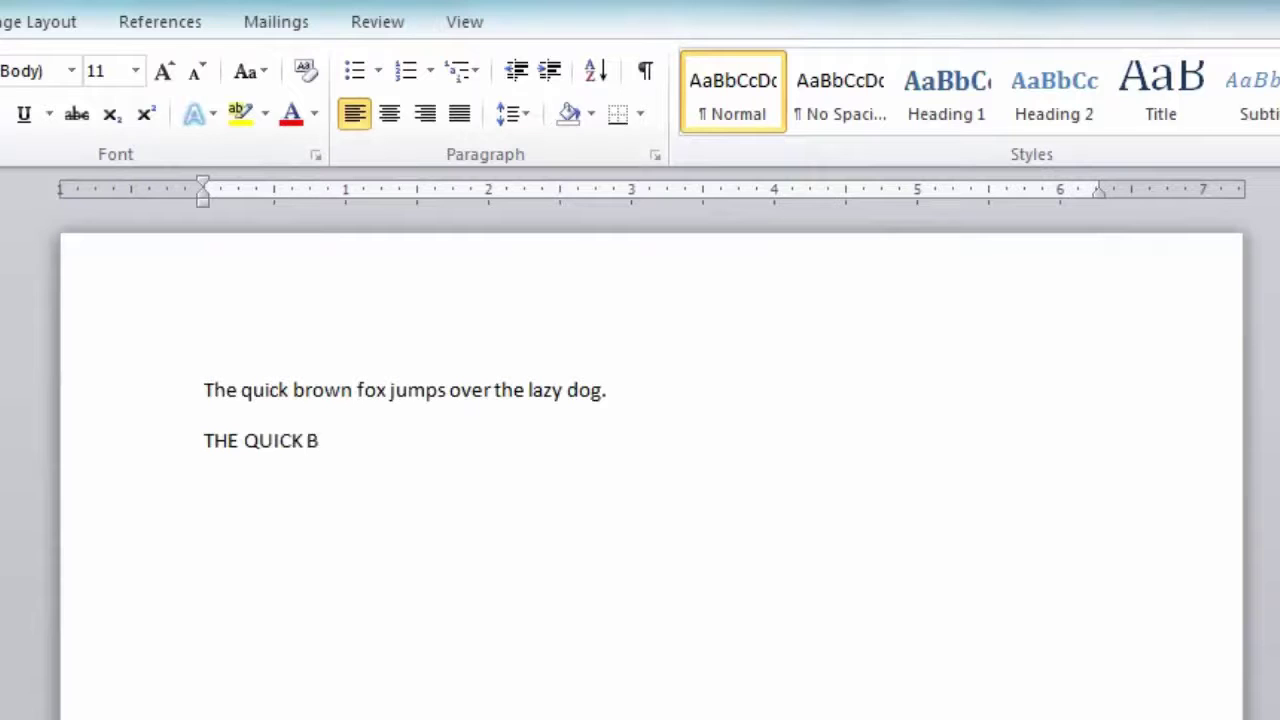
{"action": "type", "text": "ROWN FOX"}
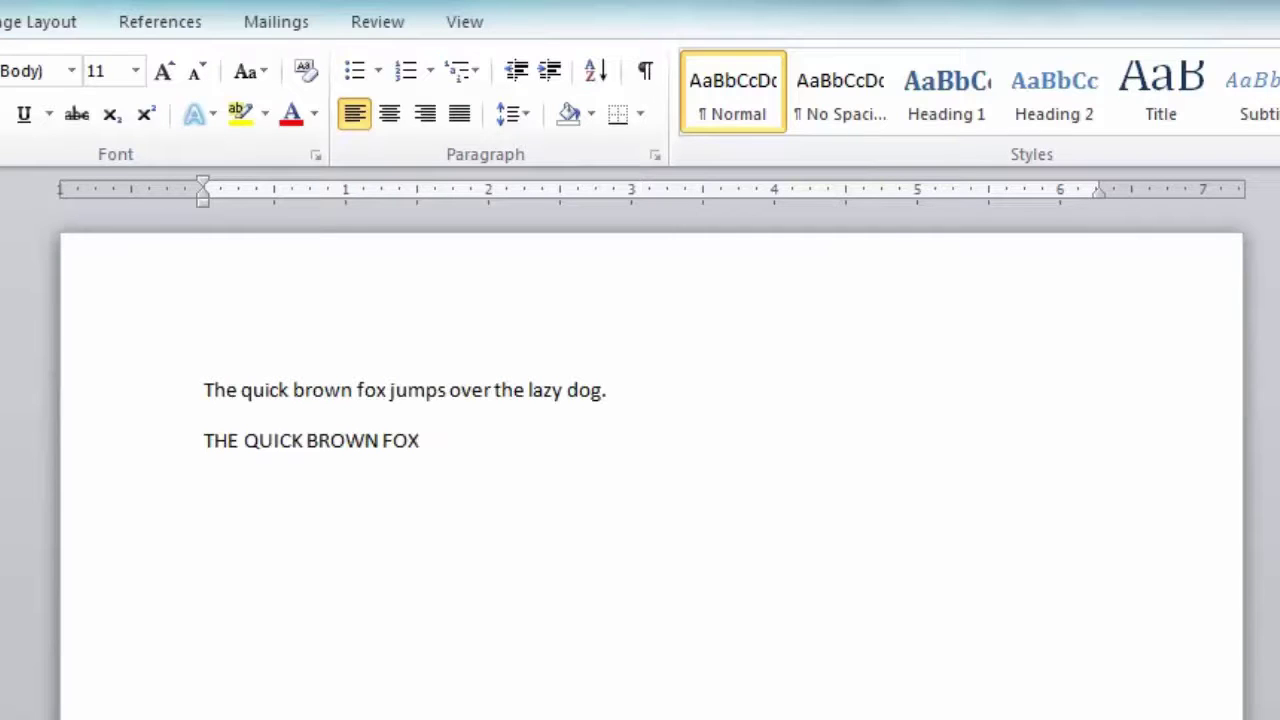
- On a third line, type 'The quick brown' in normal sentence case
{"action": "key", "text": "Return"}
{"action": "type", "text": "tHE"}
{"action": "type", "text": "quick brown"}
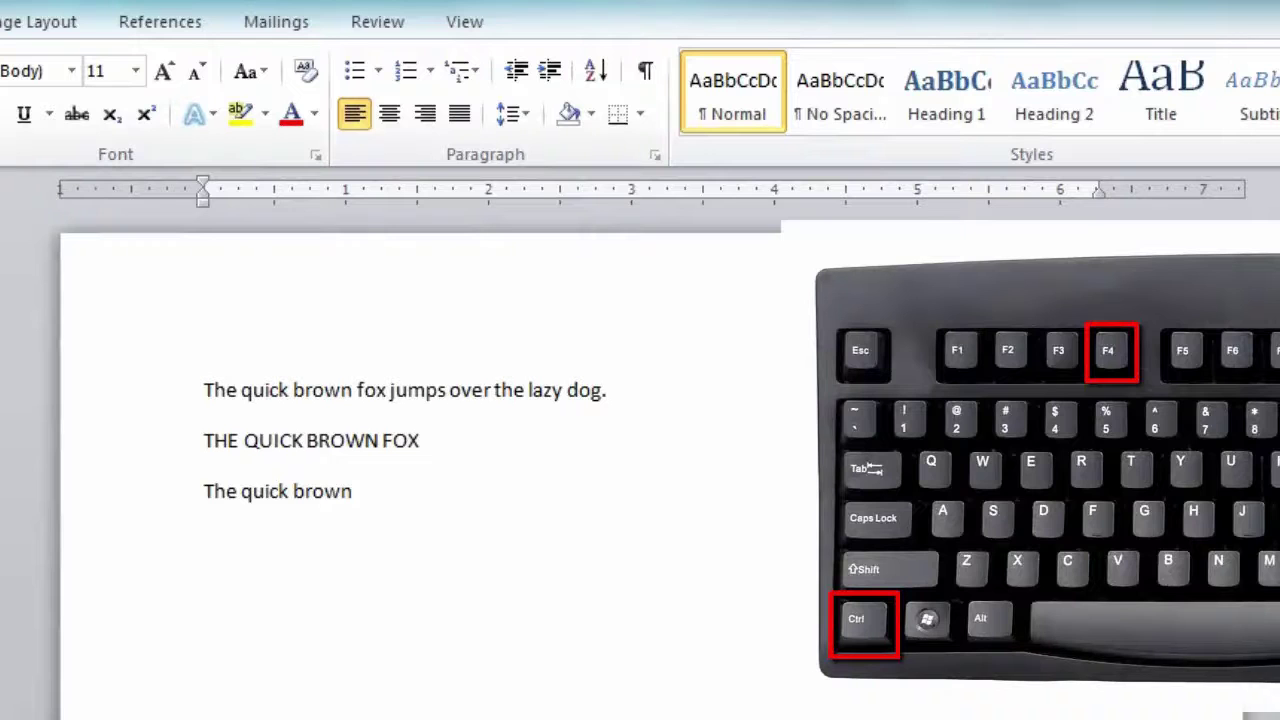
- Close the three-line practice document, discarding the changes
{"action": "key", "text": "ctrl+F4"}
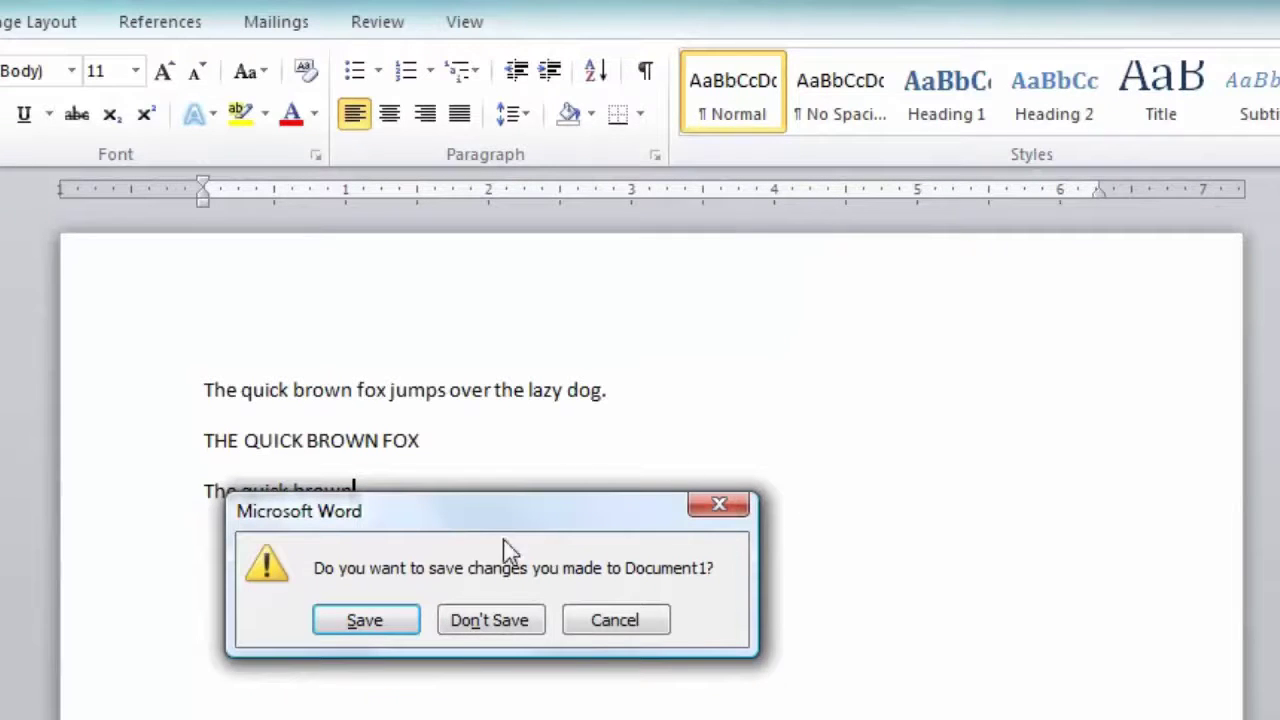
{"action": "left_click", "coordinate": [473, 628]}
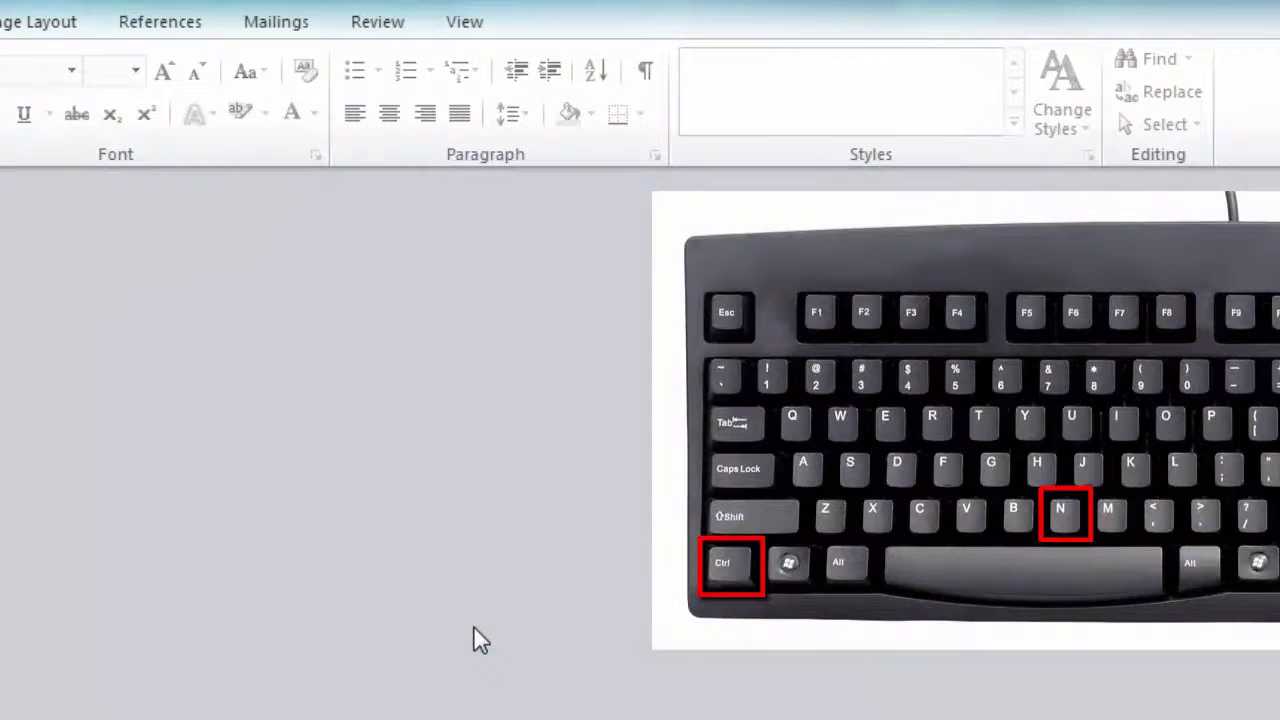
- Create a fresh blank document with Ctrl+N
{"action": "key", "text": "ctrl+n"}
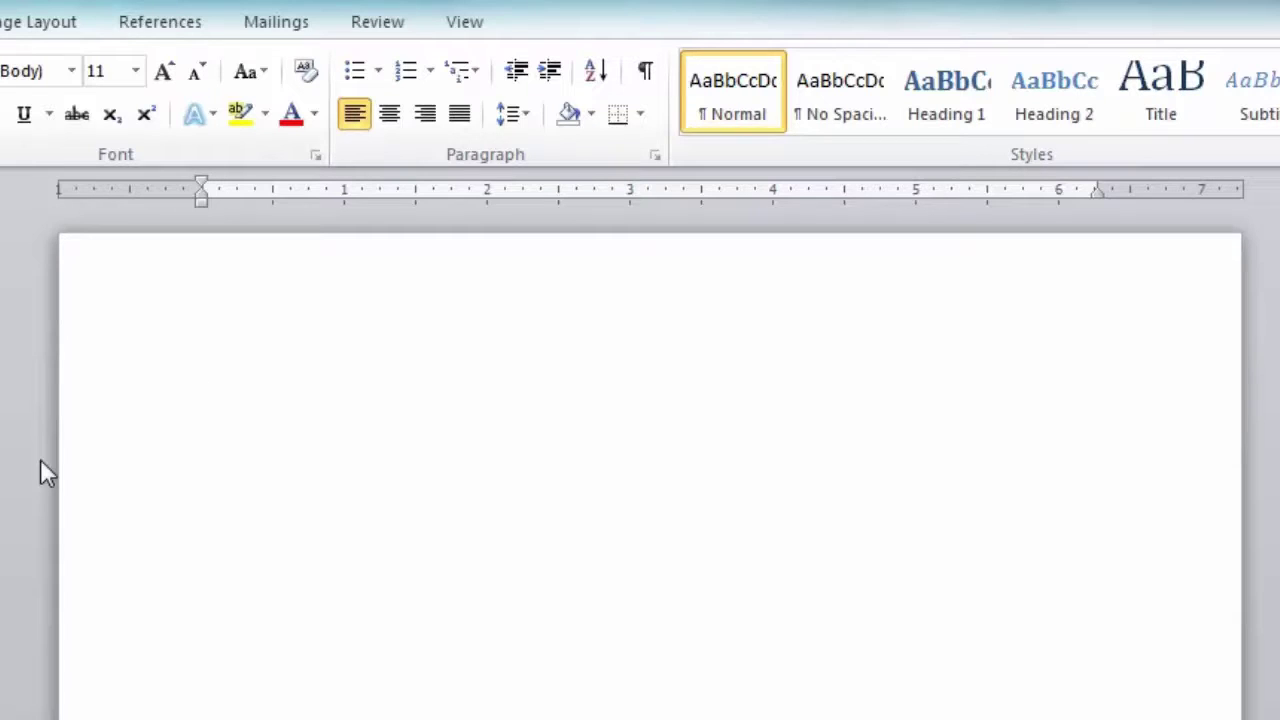
- Type the heading 'Fred's Adventure Holidays', correcting typos, and start a new line
{"action": "type", "text": "Fred"}
{"action": "type", "text": "'s S"}
{"action": "key", "text": "BackSpace"}
{"action": "type", "text": "Adventu"}
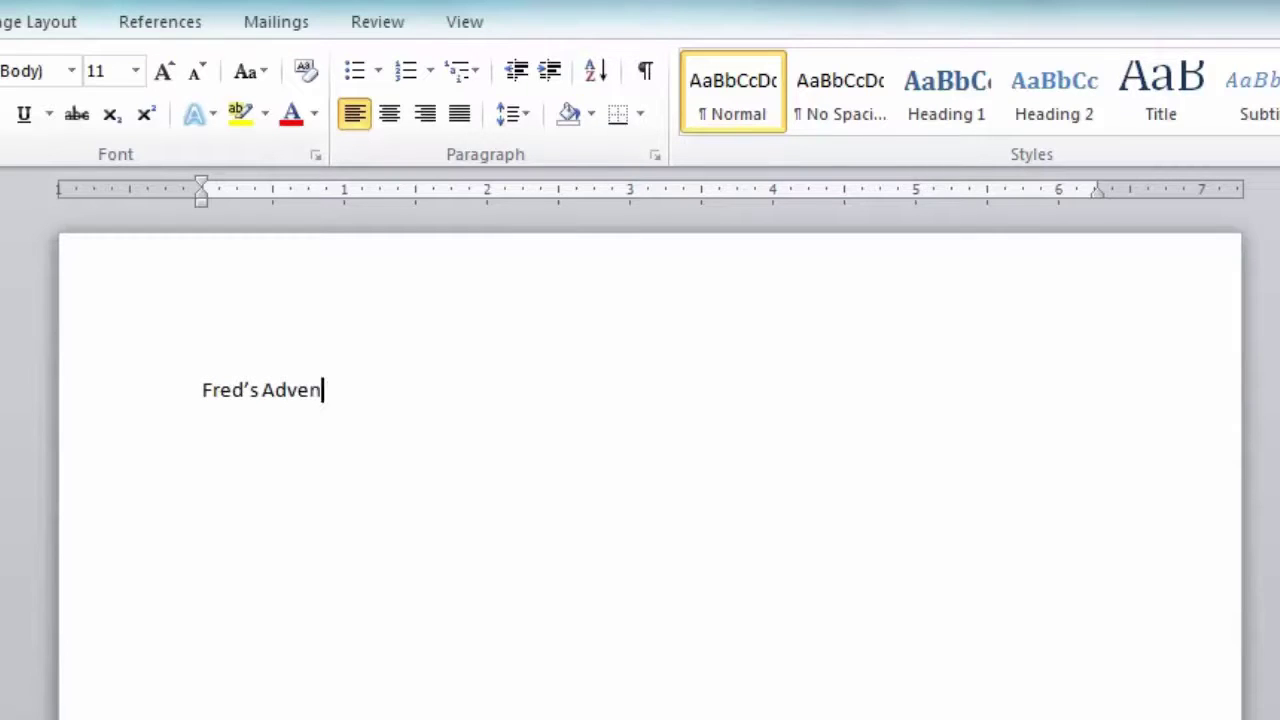
{"action": "type", "text": "re Holidays"}
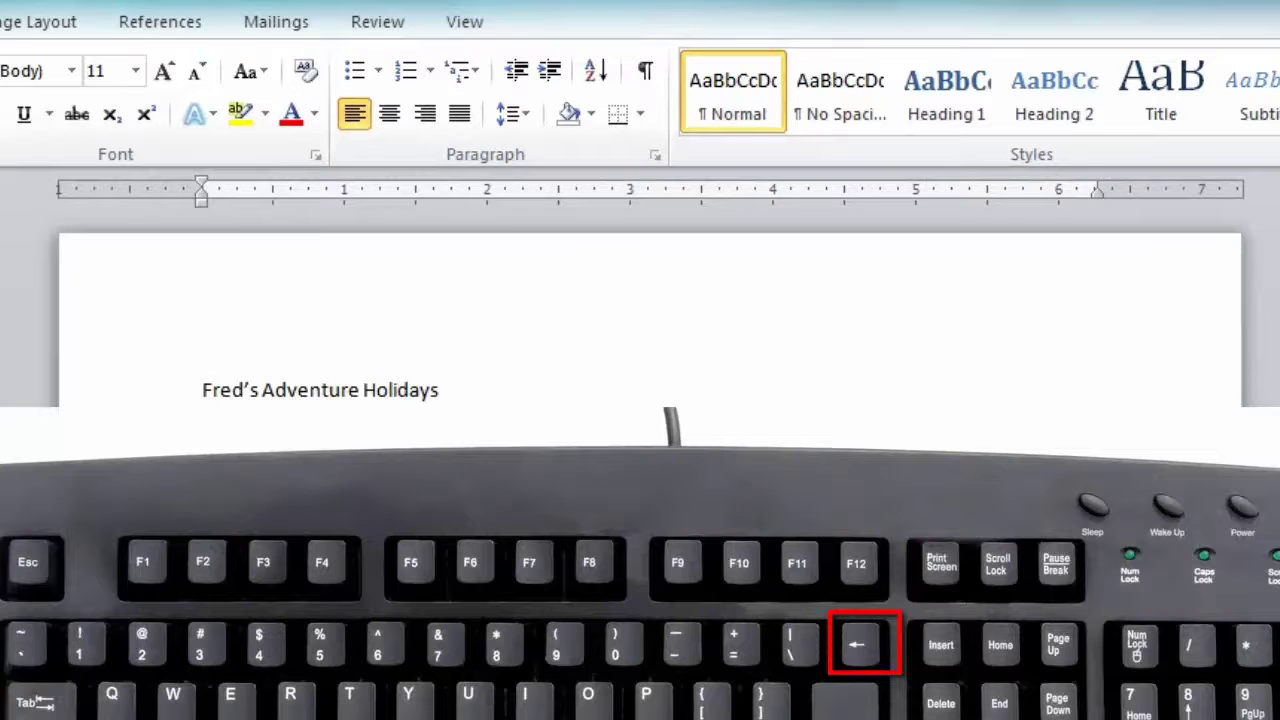
{"action": "key", "text": "BackSpace"}
{"action": "key", "text": "BackSpace"}
{"action": "key", "text": "BackSpace"}
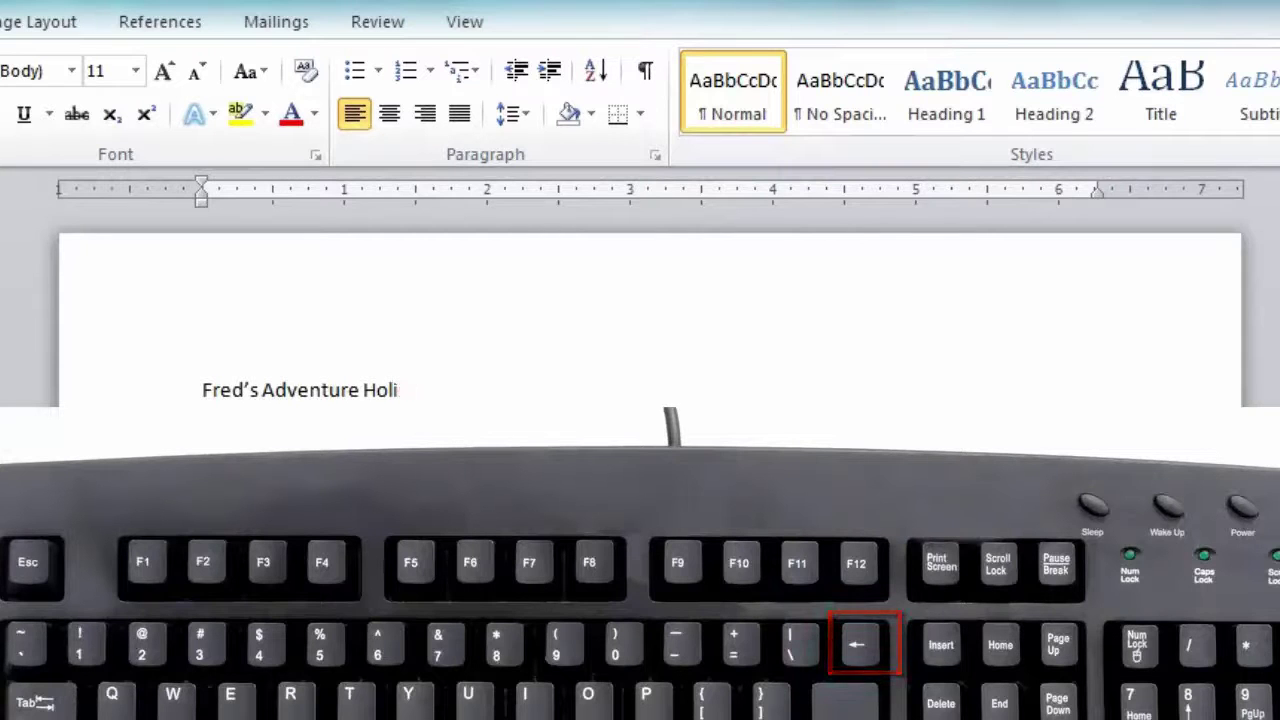
{"action": "type", "text": "day"}
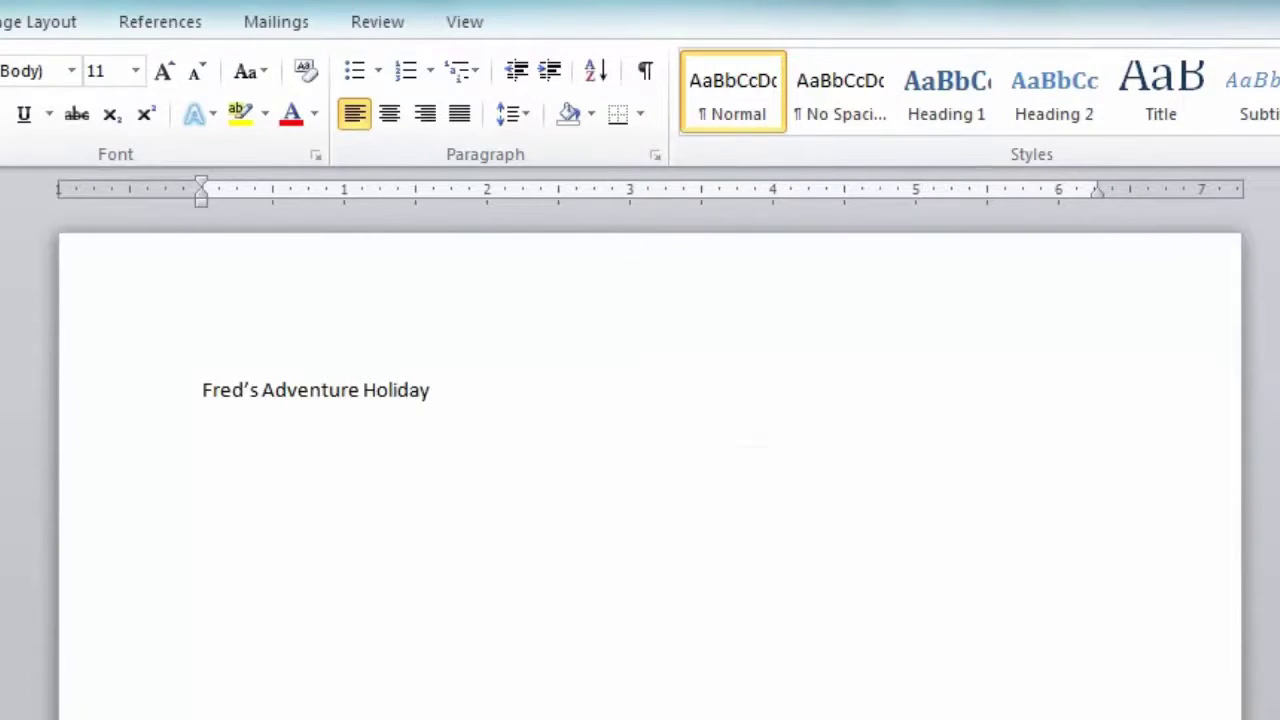
{"action": "type", "text": "s"}
{"action": "key", "text": "Return"}
- Add a Monday heading with tasks 'Read document from Tom aboiut UK holidays' and 'Letter to jim about a new shop sign'
{"action": "type", "text": "Mond"}
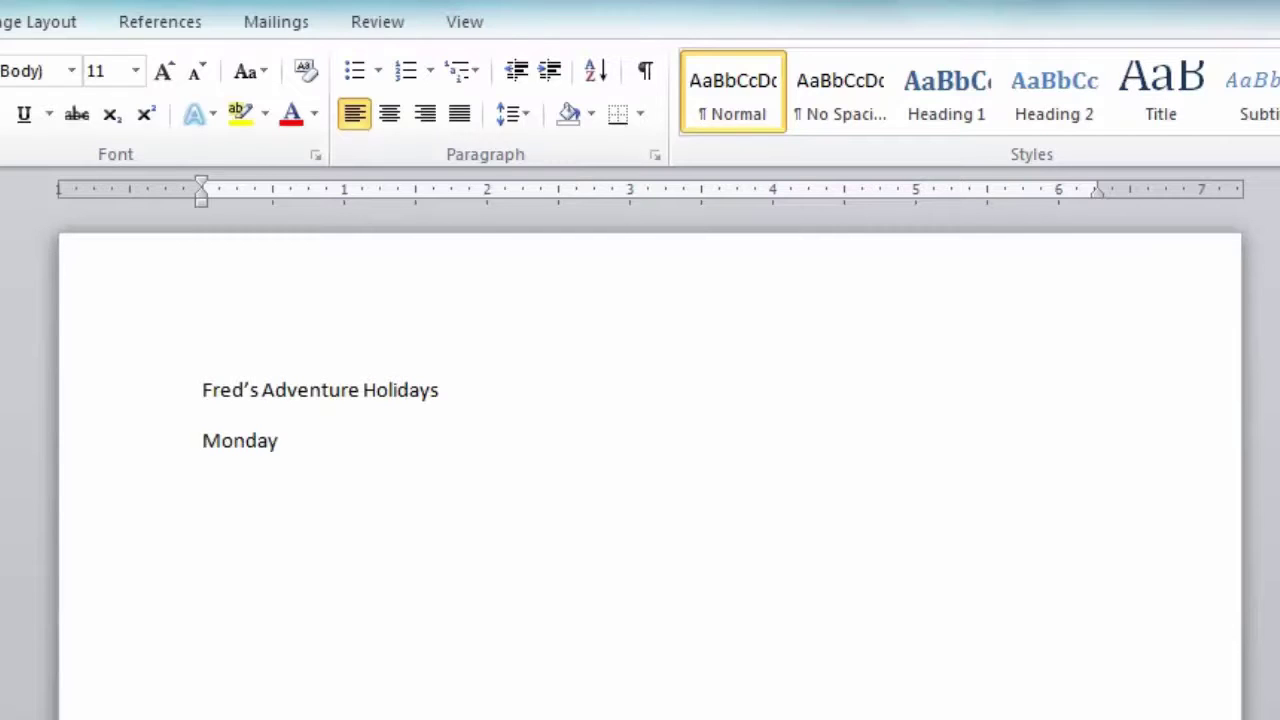
{"action": "type", "text": "ay"}
{"action": "key", "text": "Return"}
{"action": "type", "text": "Read doc"}
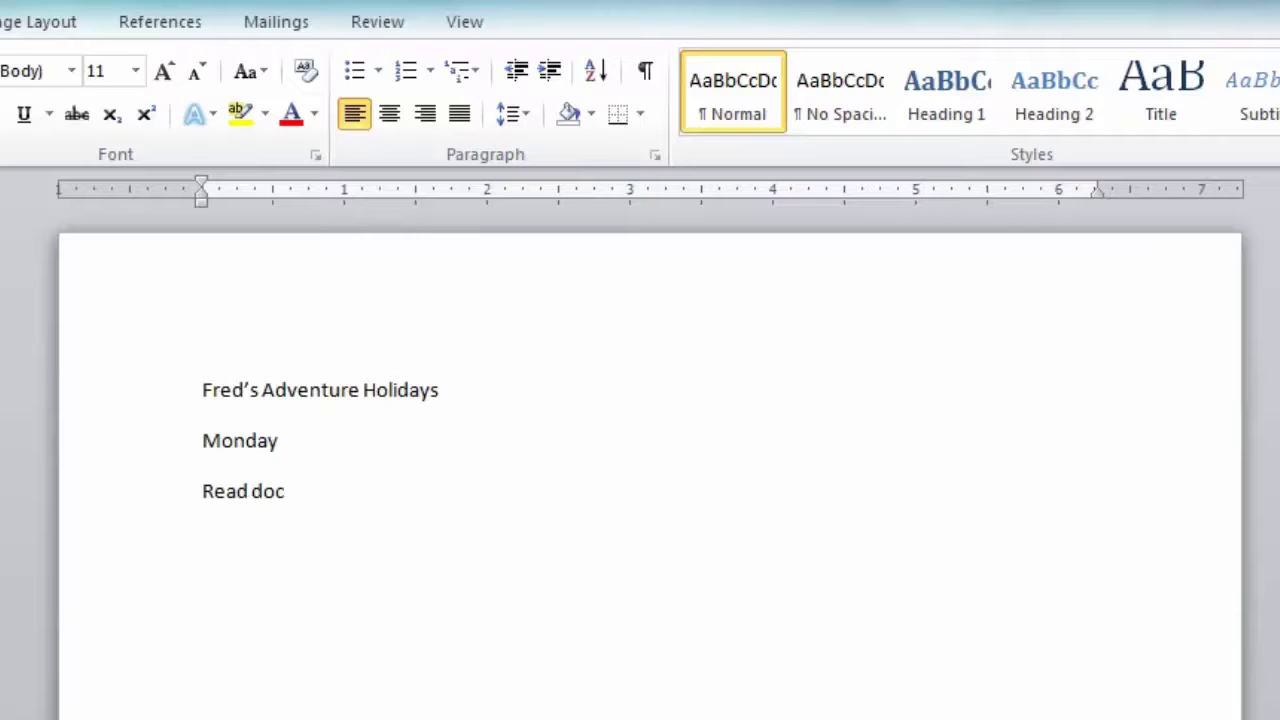
{"action": "type", "text": "ument fro"}
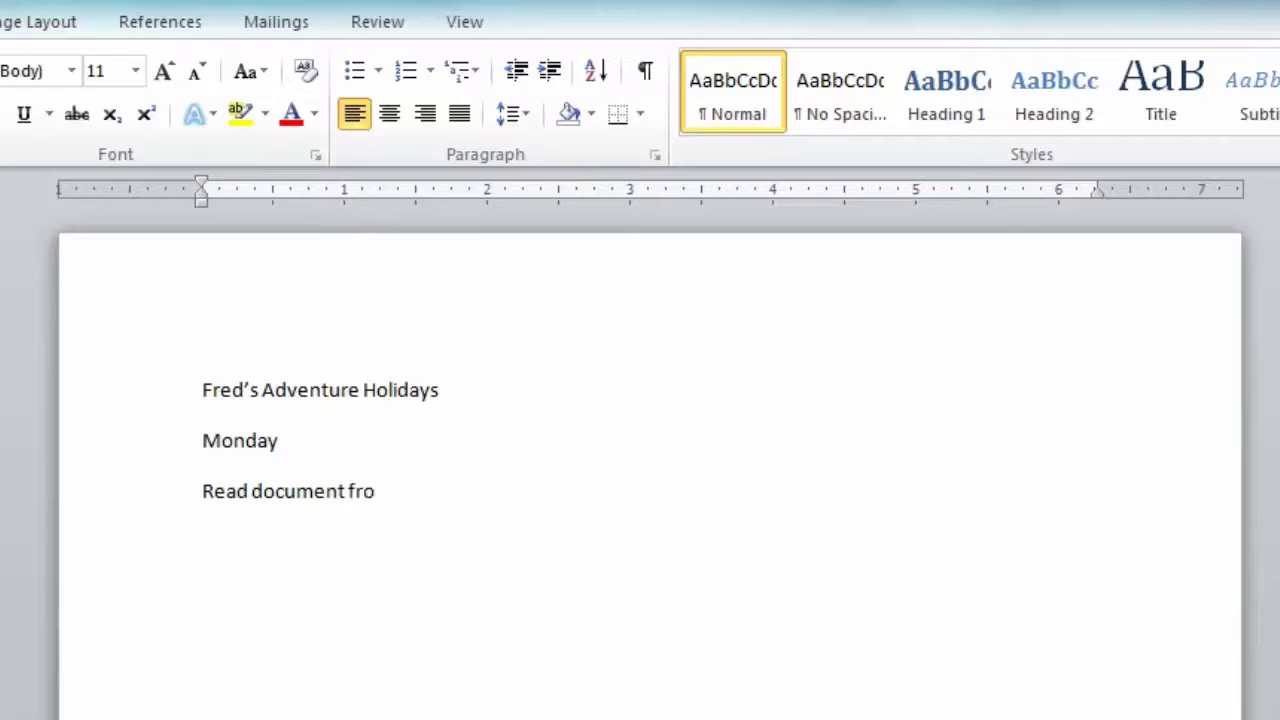
{"action": "type", "text": "m Tom aboiut UK"}
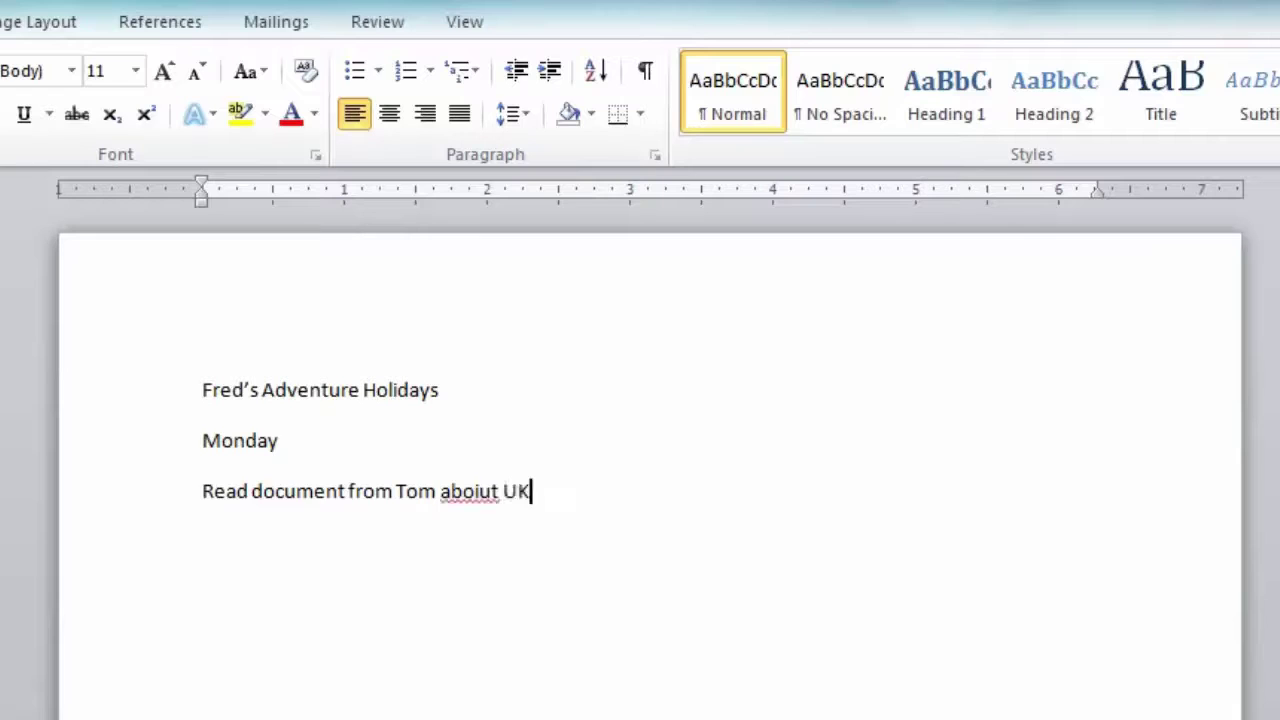
{"action": "type", "text": " holidays"}
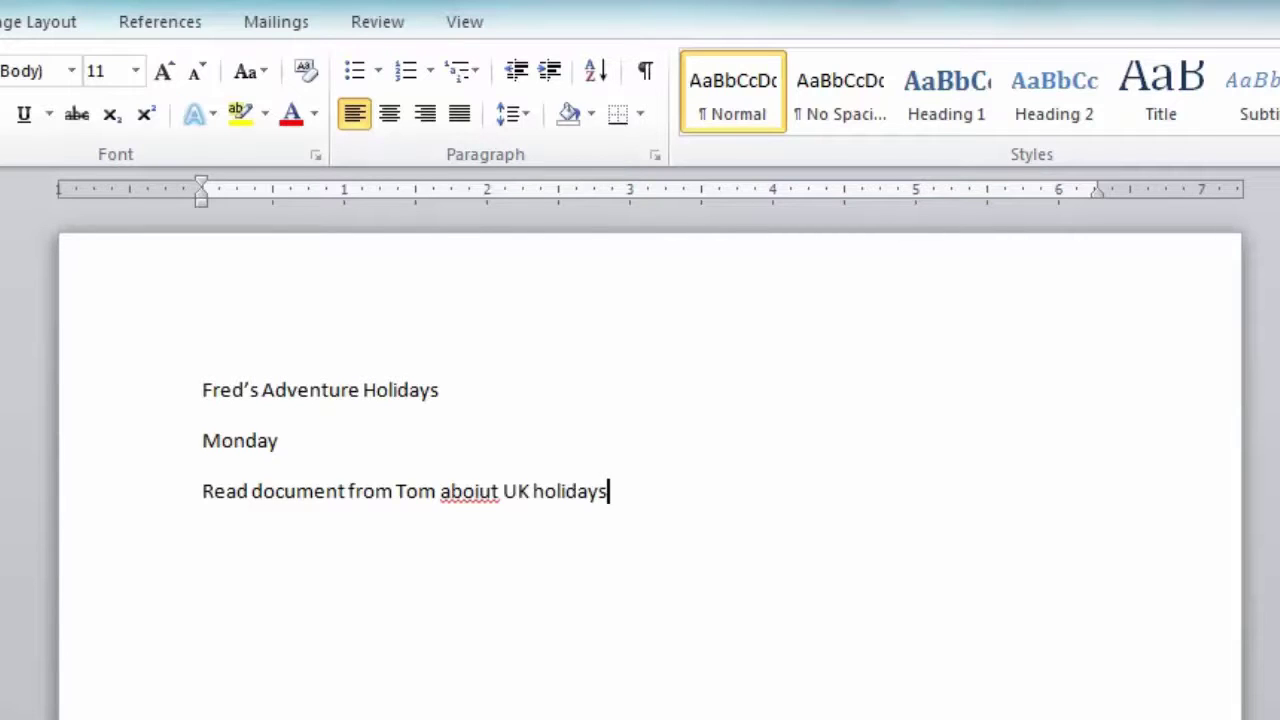
{"action": "key", "text": "Return"}
{"action": "type", "text": "Letter to jim"}
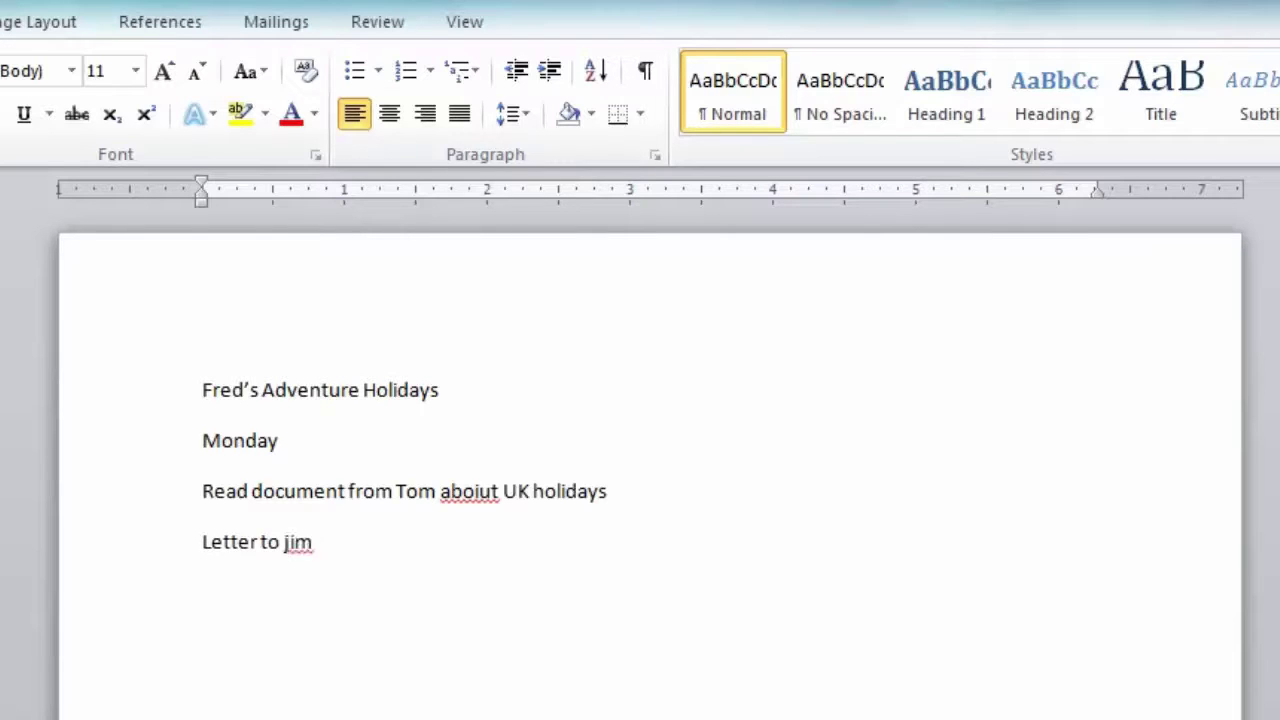
{"action": "type", "text": " about a ne"}
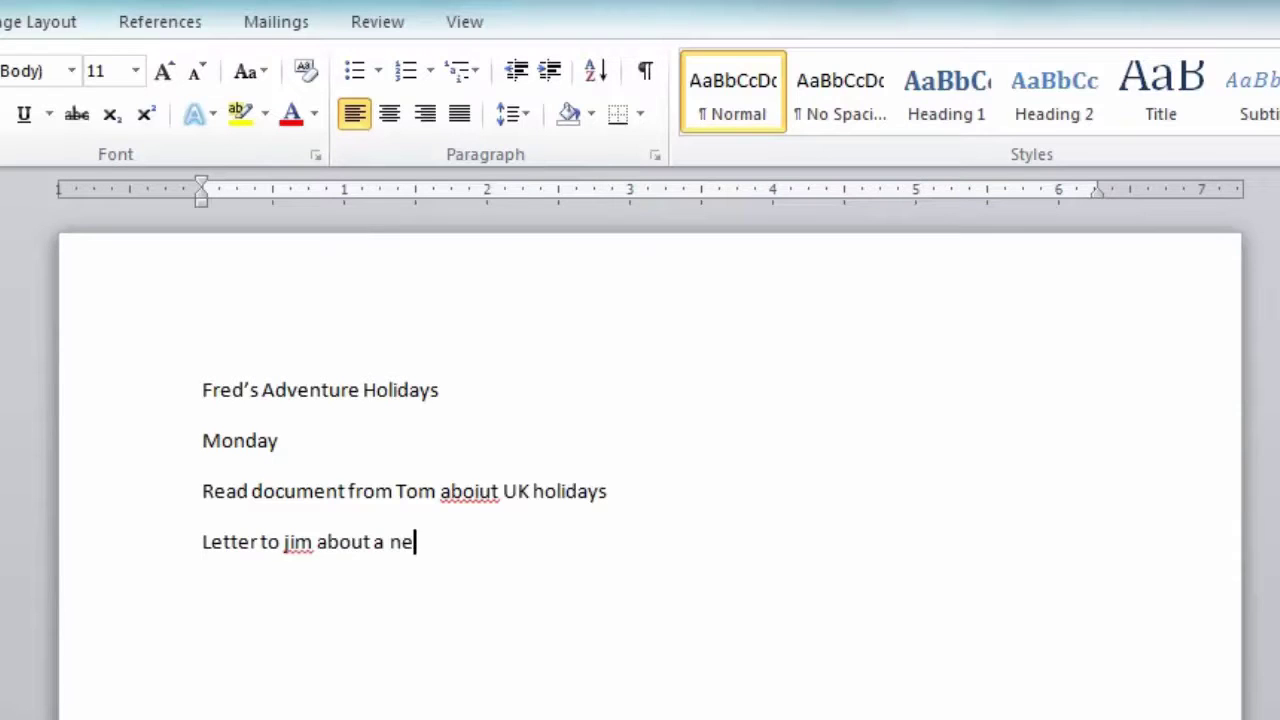
{"action": "type", "text": "w shop sign"}
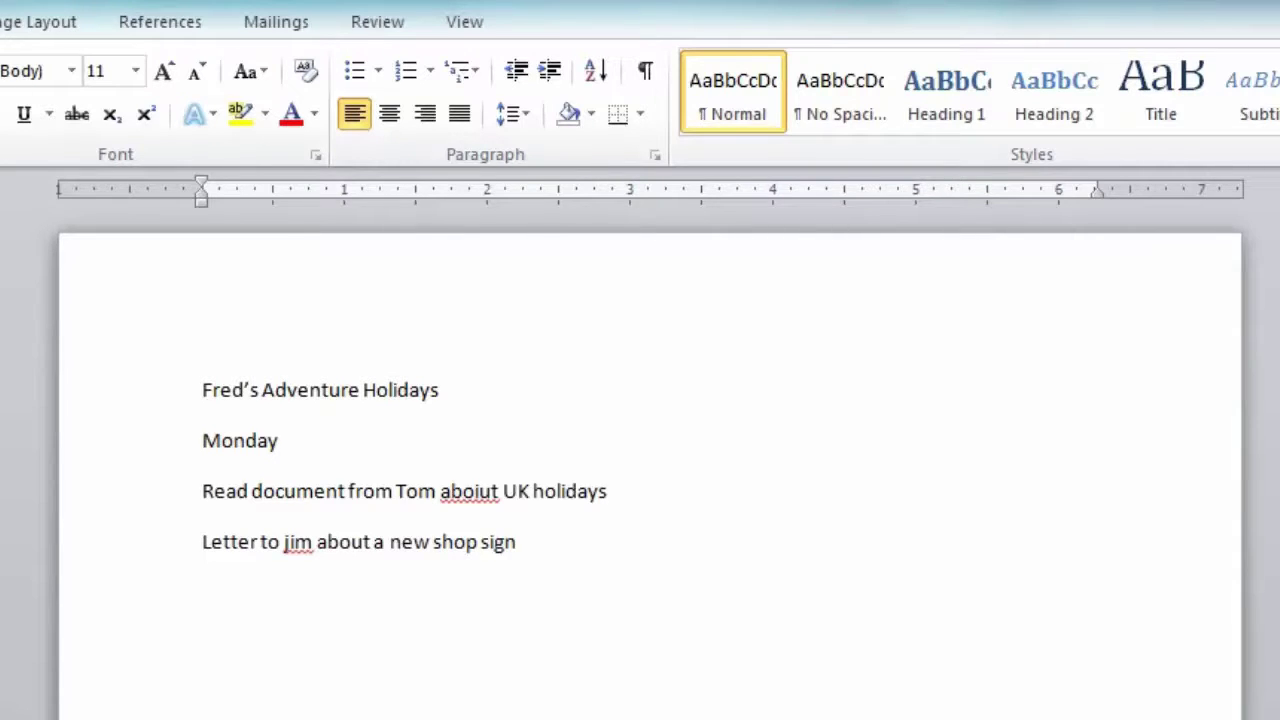
- Add the Monday task 'Buy a birthday card', then a Tuesday heading via AutoComplete
{"action": "key", "text": "Return"}
{"action": "type", "text": "Buy a bir"}
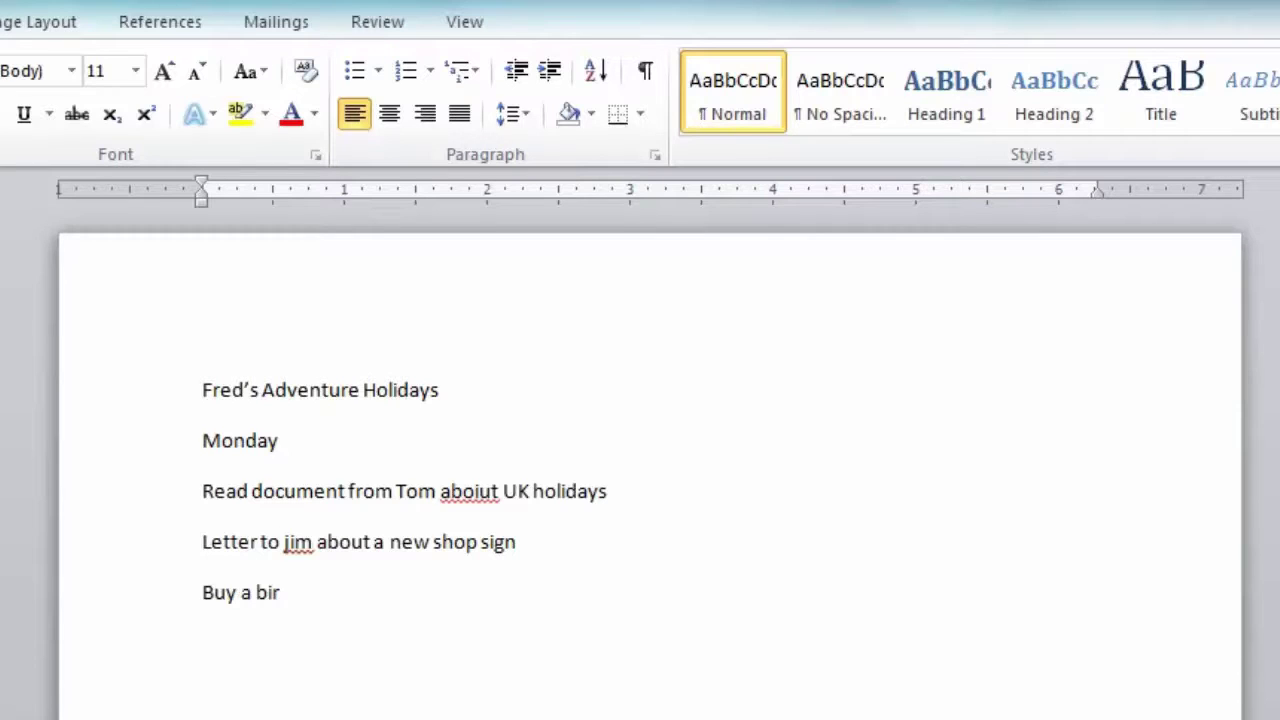
{"action": "type", "text": "thday card"}
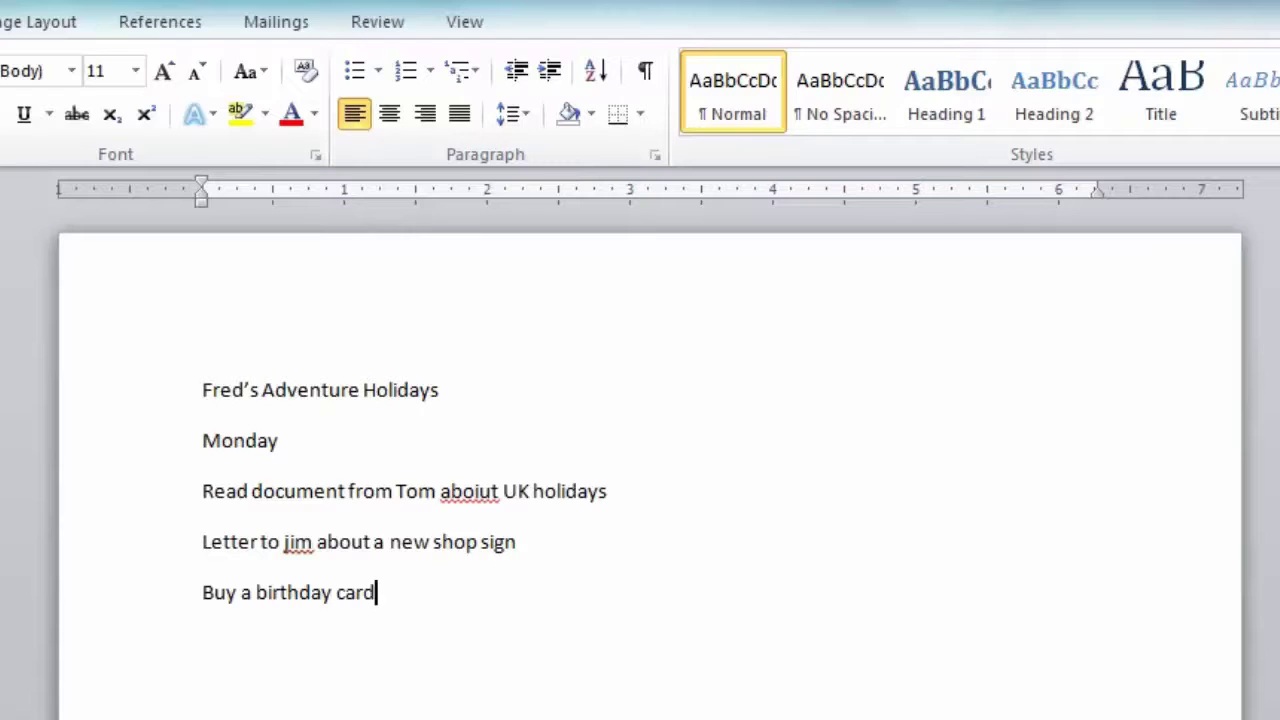
{"action": "key", "text": "Return"}
{"action": "type", "text": "Tuesd"}
{"action": "key", "text": "Return"}
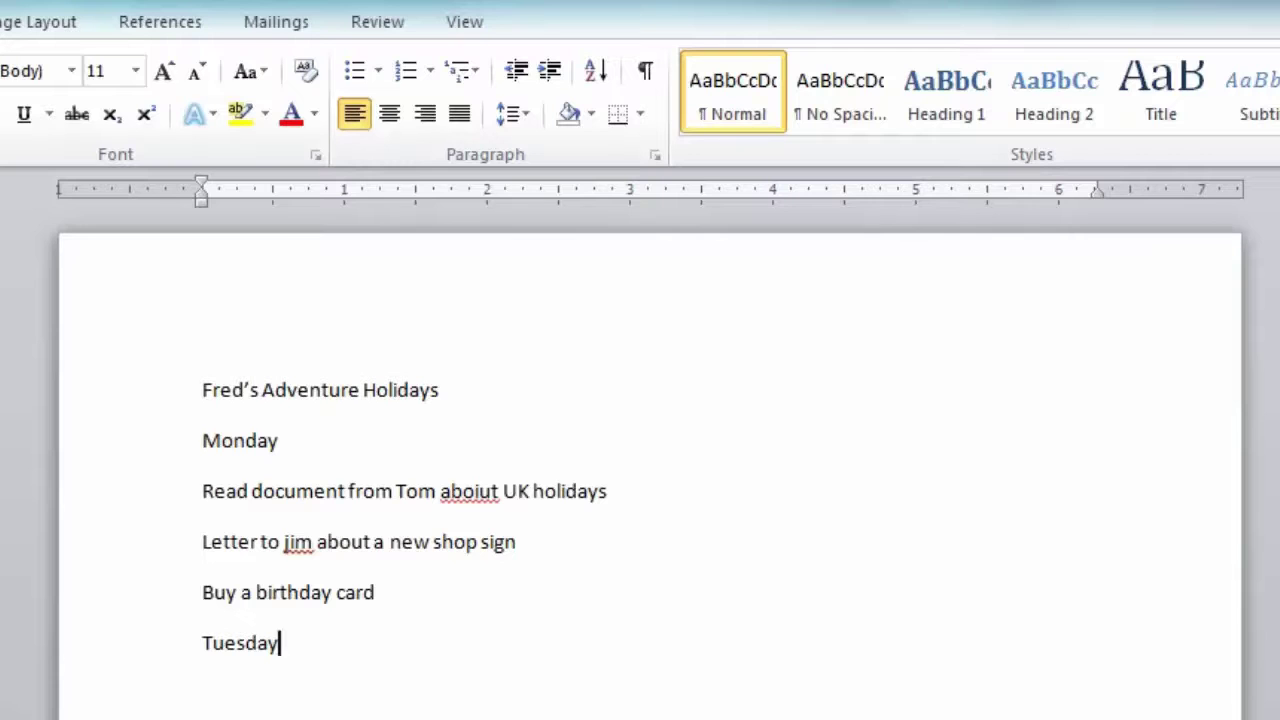
- List the Tuesday tasks: Design new poster, Write to customers about skiing holidays, Clean the car
{"action": "key", "text": "Return"}
{"action": "type", "text": "Design new poster"}
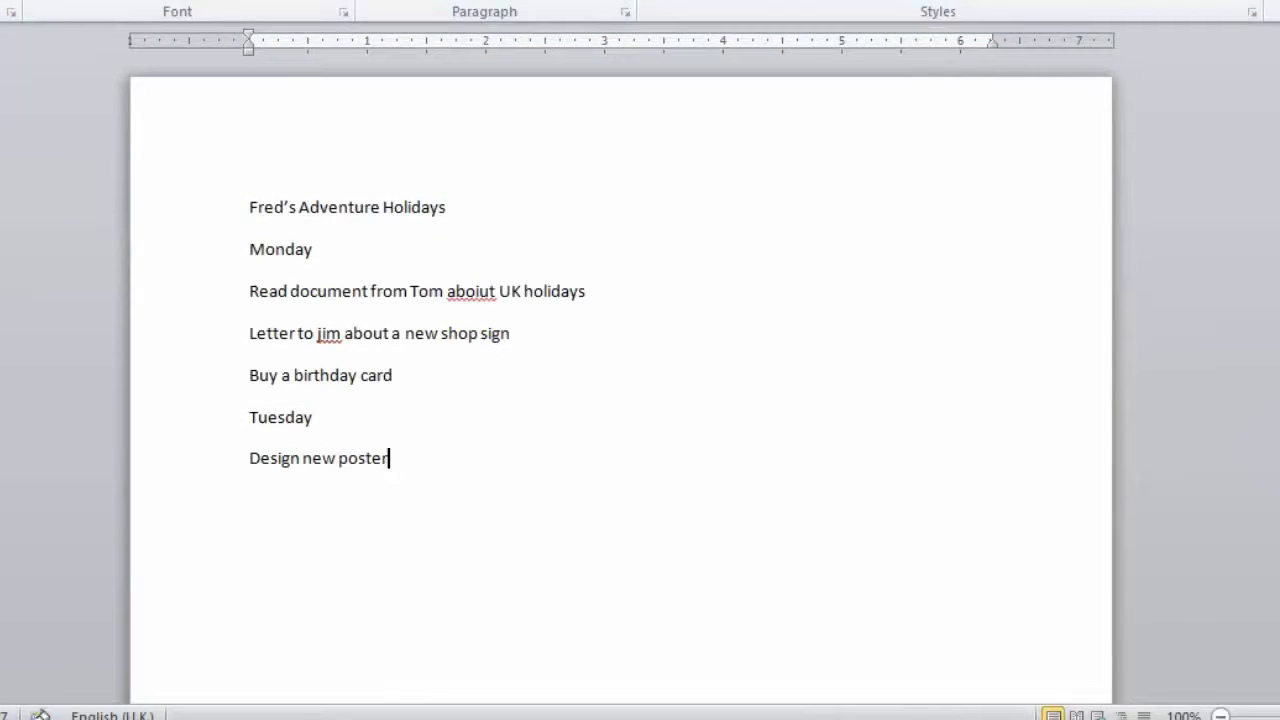
{"action": "key", "text": "Return"}
{"action": "type", "text": "Write to customer"}
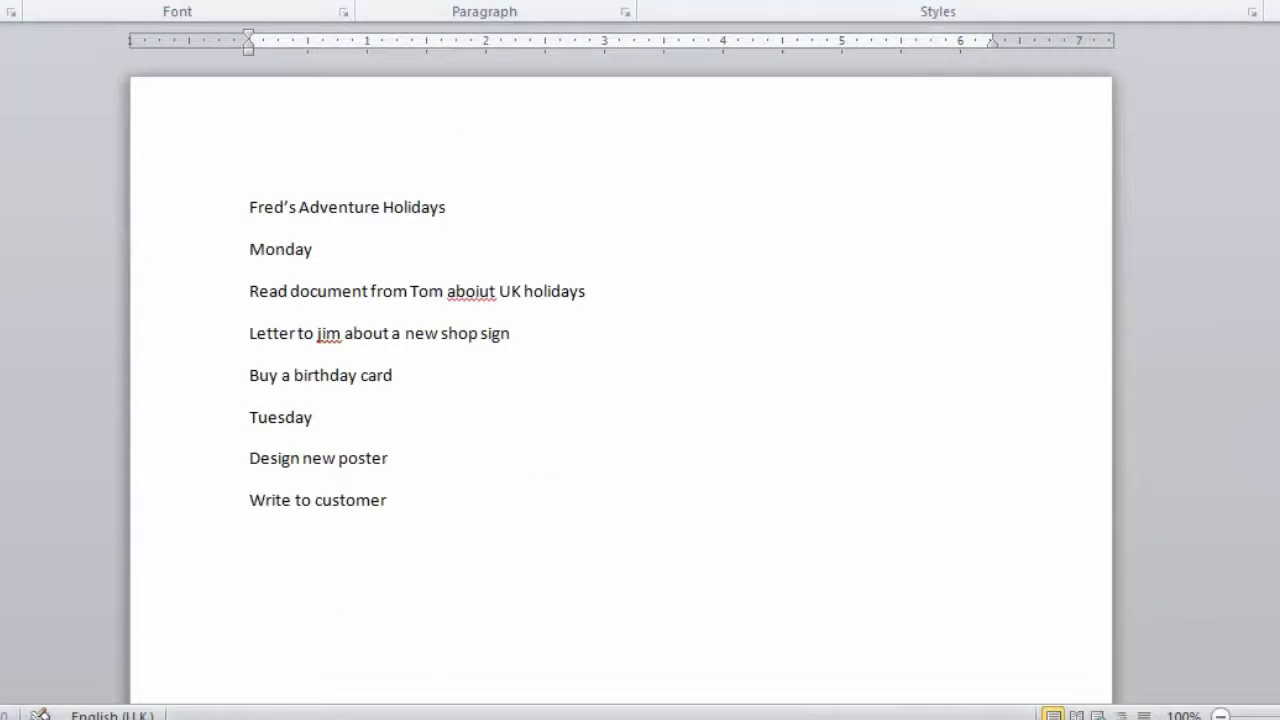
{"action": "type", "text": "s about skiing holidays"}
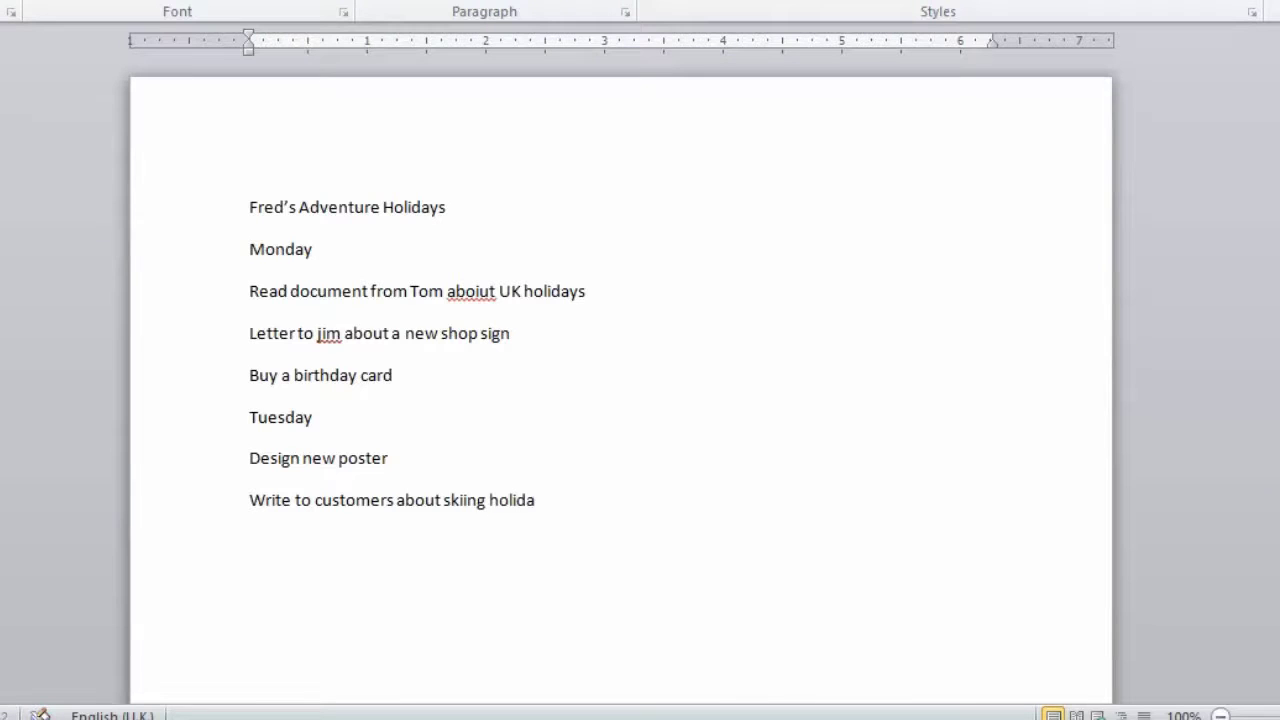
{"action": "key", "text": "Return"}
{"action": "type", "text": "Clean the car"}
- Add Wednesday with 'Report on sales for last week' and 'Money to the bank'
{"action": "key", "text": "Return"}
{"action": "type", "text": "Wednesday"}
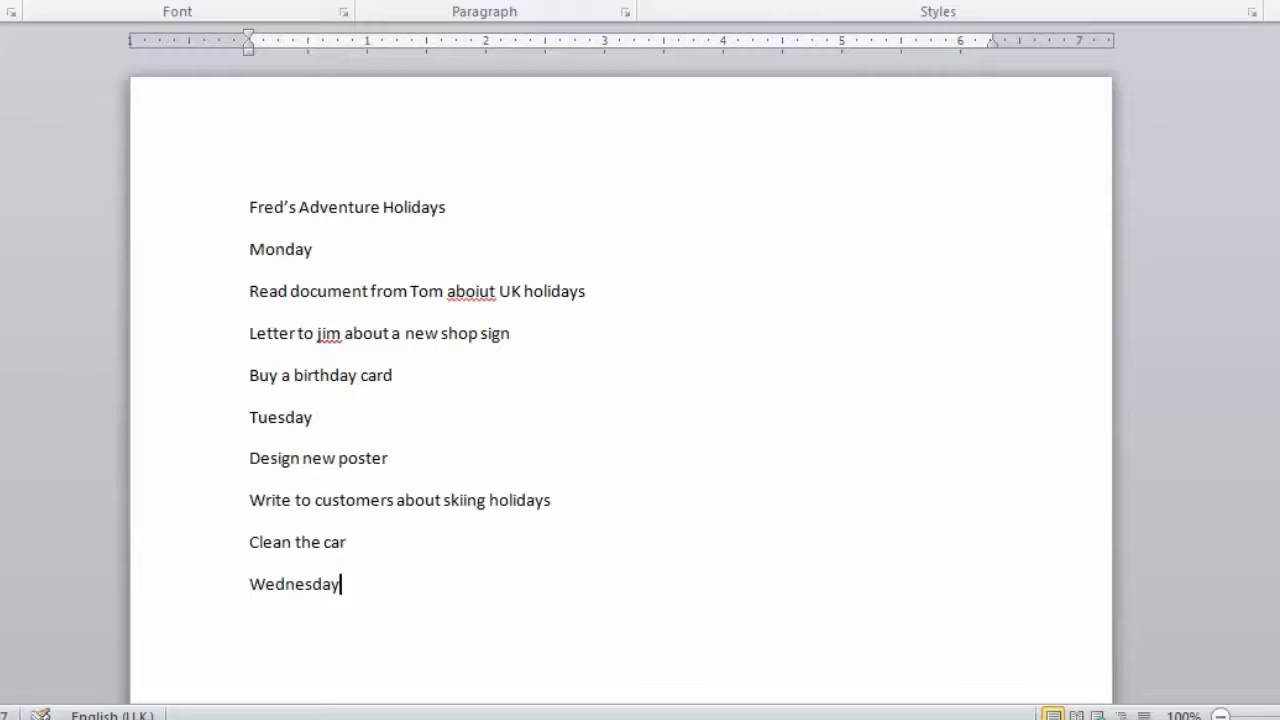
{"action": "key", "text": "Return"}
{"action": "type", "text": "Report on sales for last week"}
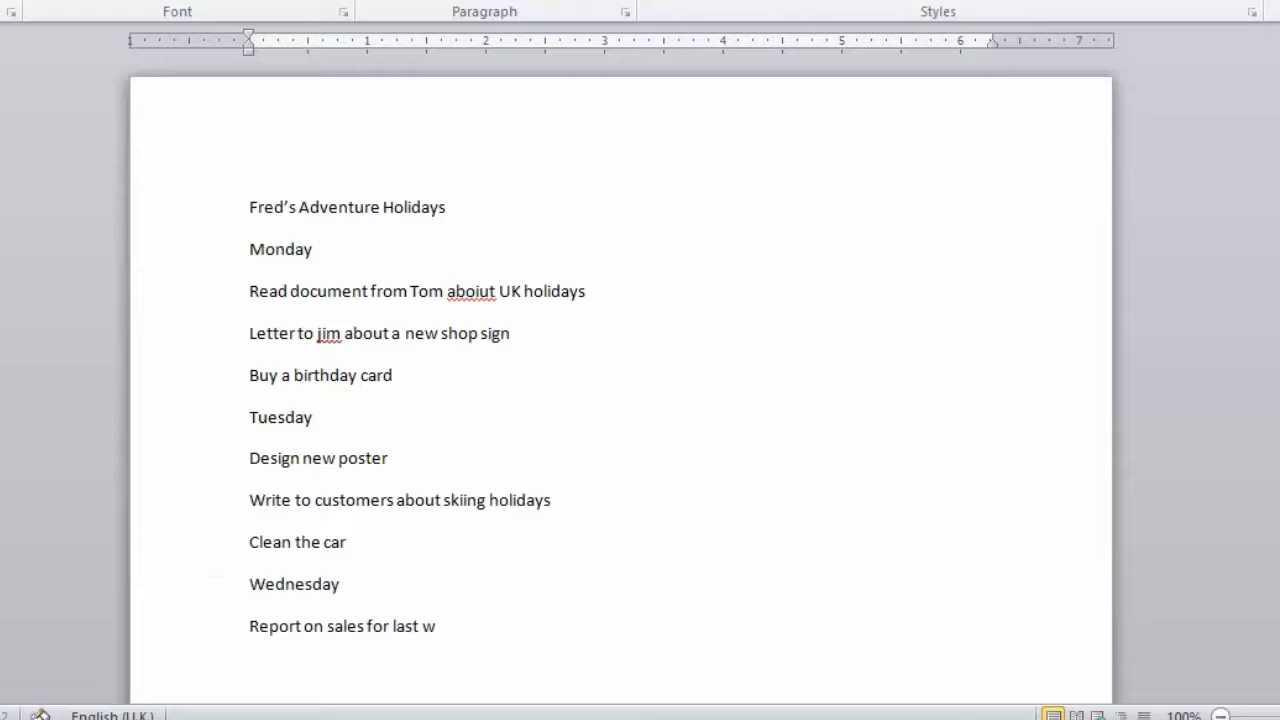
{"action": "key", "text": "Return"}
{"action": "type", "text": "Money to the bank"}
- Add Thursday with the task 'Summary of latest holidays for new brochure'
{"action": "key", "text": "Return"}
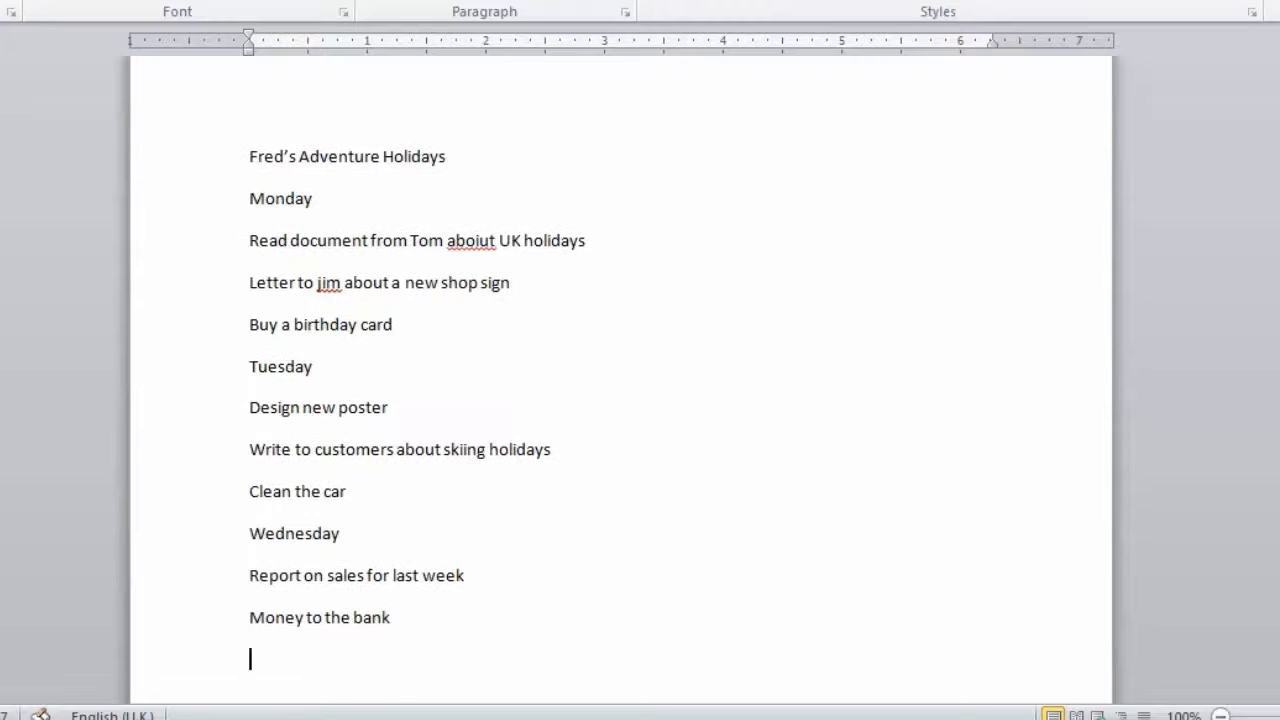
{"action": "type", "text": "Thursday"}
{"action": "key", "text": "Return"}
{"action": "key", "text": "Return"}
{"action": "type", "text": "Summary"}
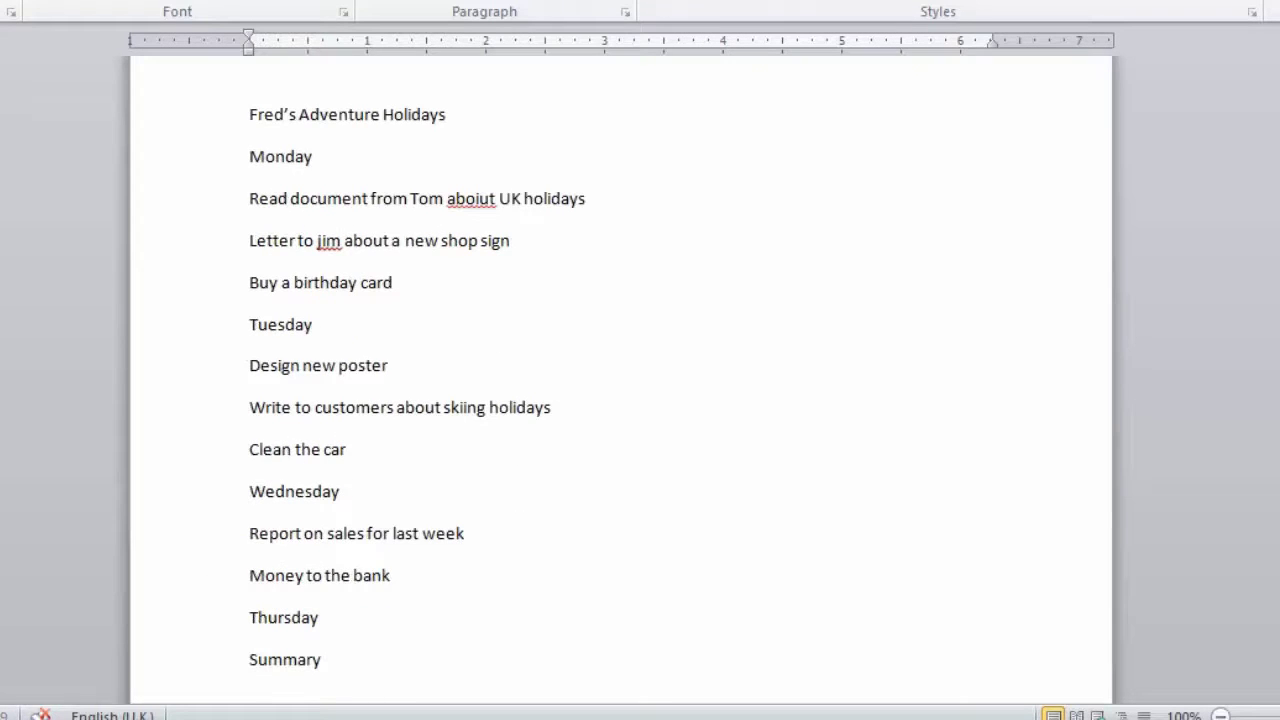
{"action": "type", "text": " of latest holidays for new brochure"}
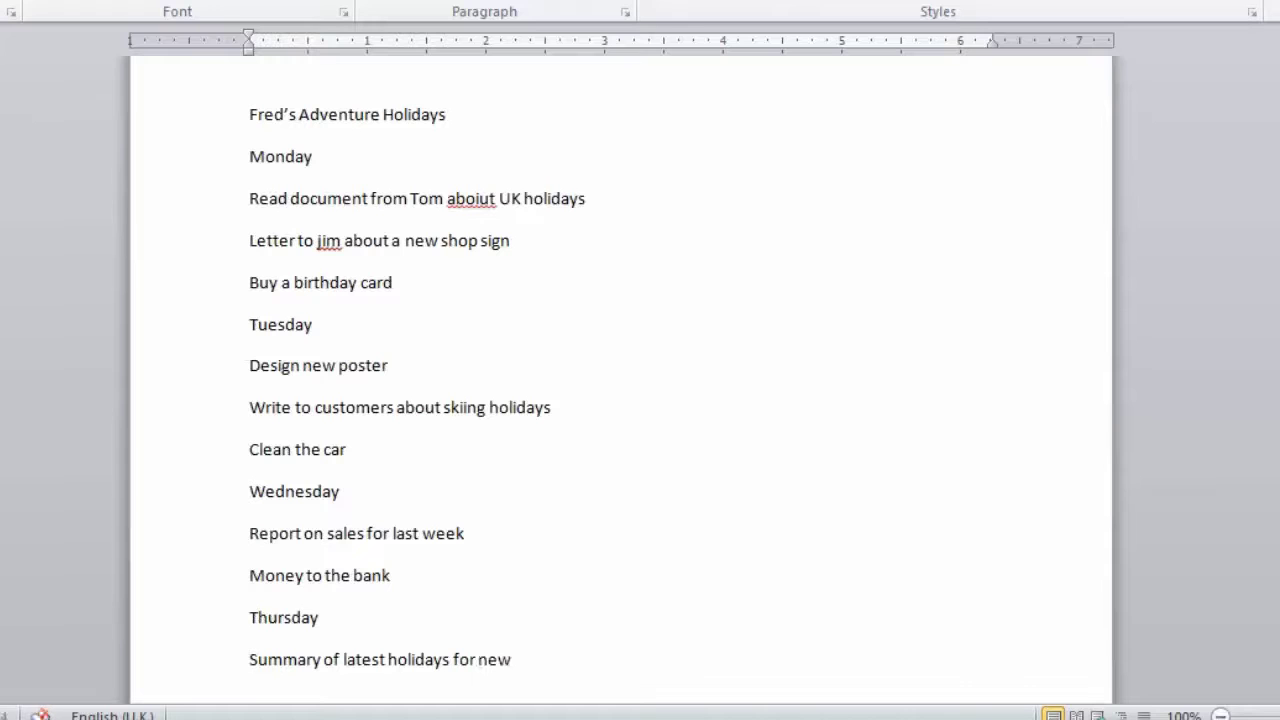
- Add Friday with 'Sort out photos for new brochure' and 'Get printing quotes', plus blank lines below
{"action": "key", "text": "Return"}
{"action": "type", "text": "Friday"}
{"action": "key", "text": "Return"}
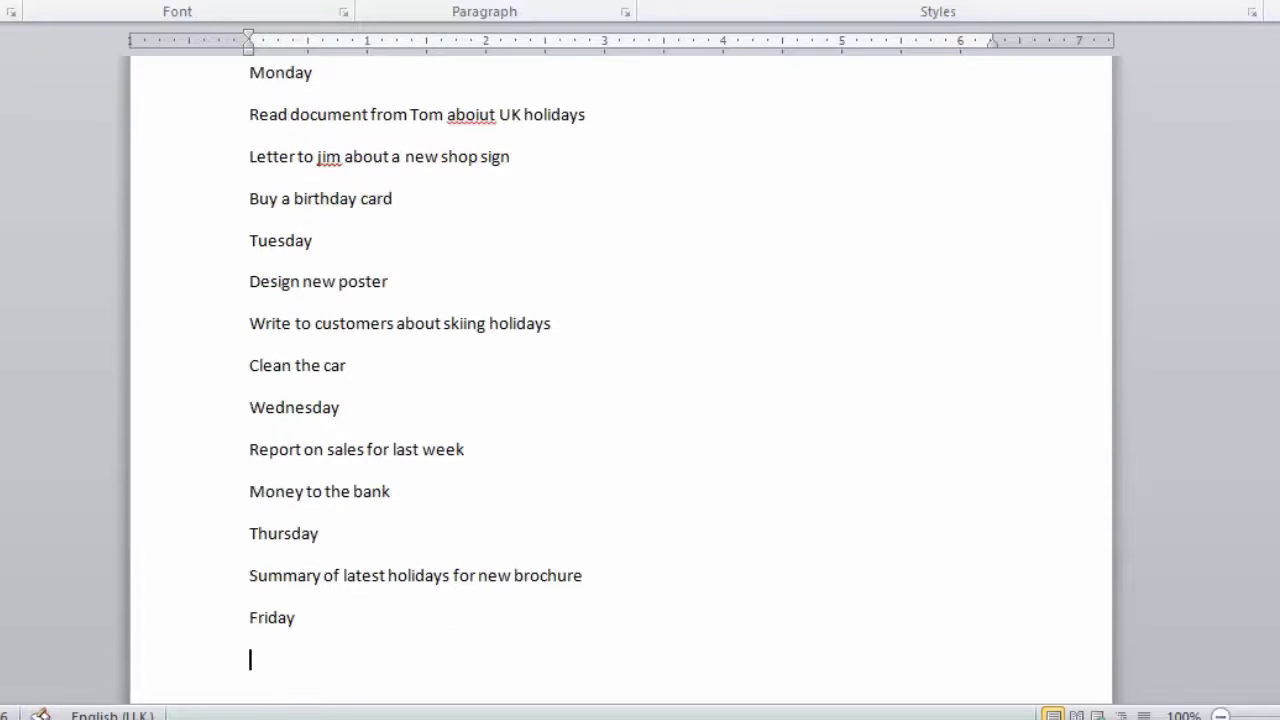
{"action": "type", "text": "Sort out photos for new brochure"}
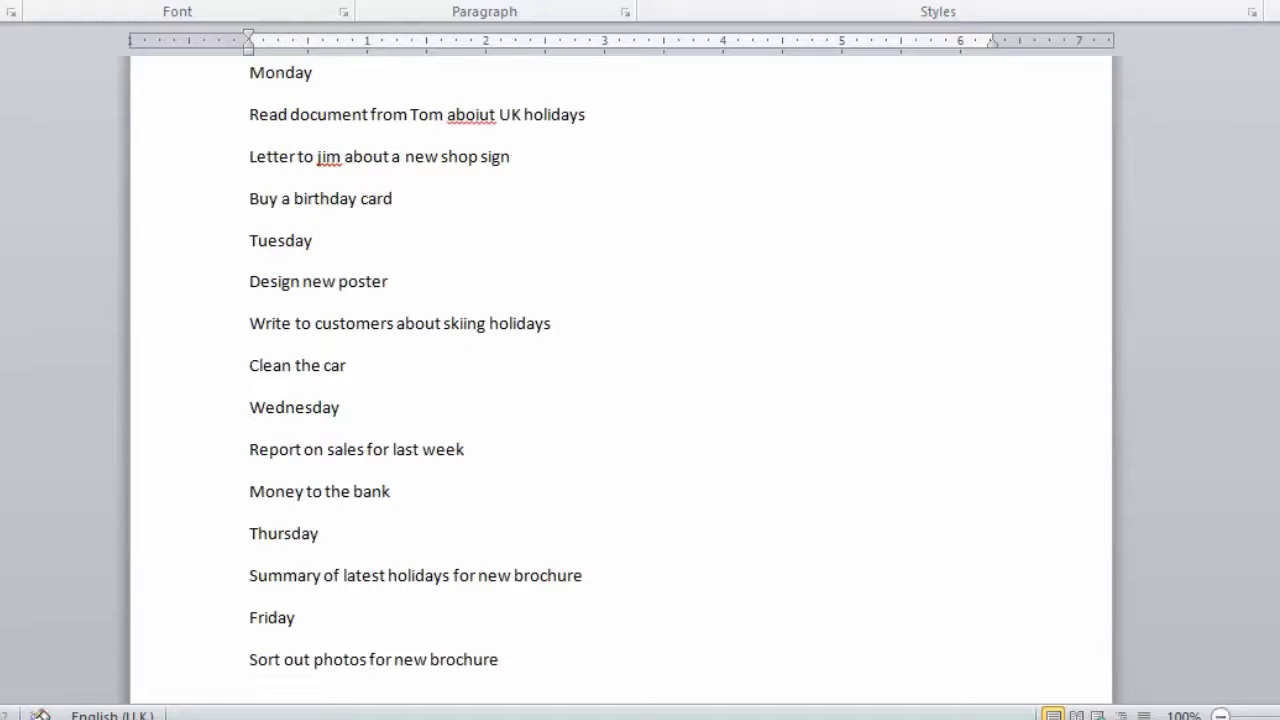
{"action": "key", "text": "Return"}
{"action": "type", "text": "Get printing quotes"}
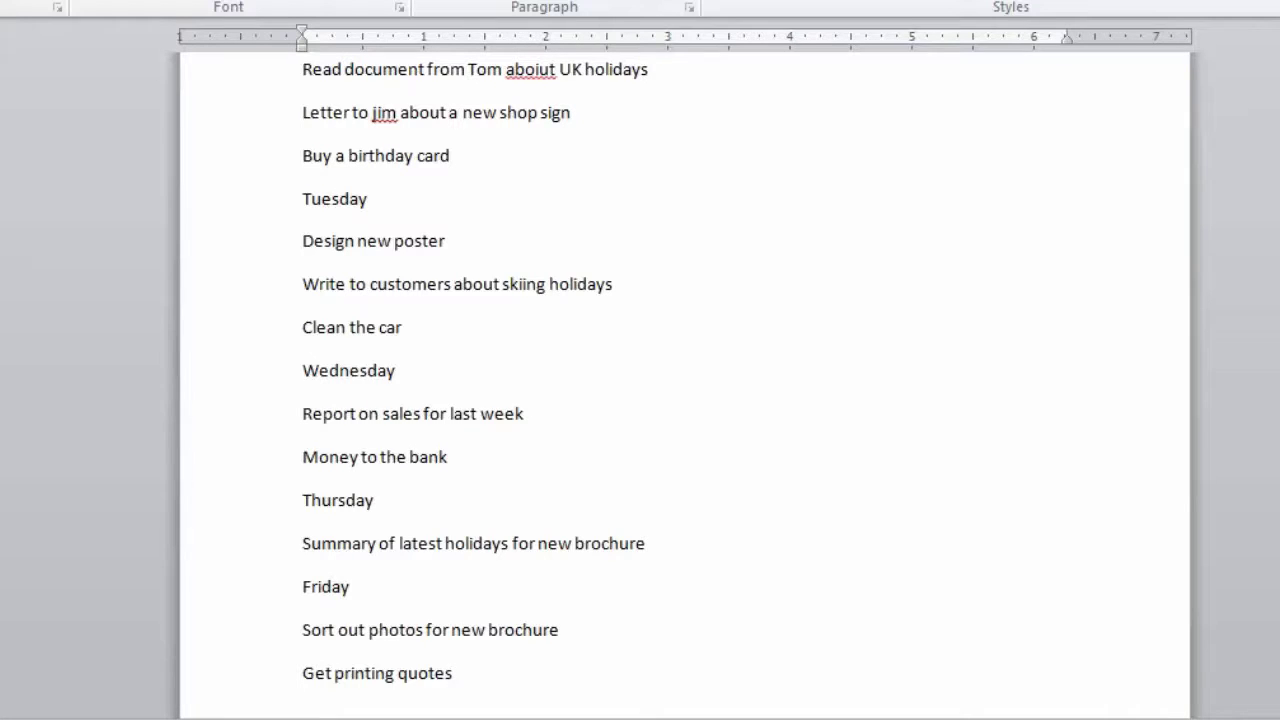
{"action": "key", "text": "Return"}
{"action": "key", "text": "Return"}
{"action": "key", "text": "Return"}
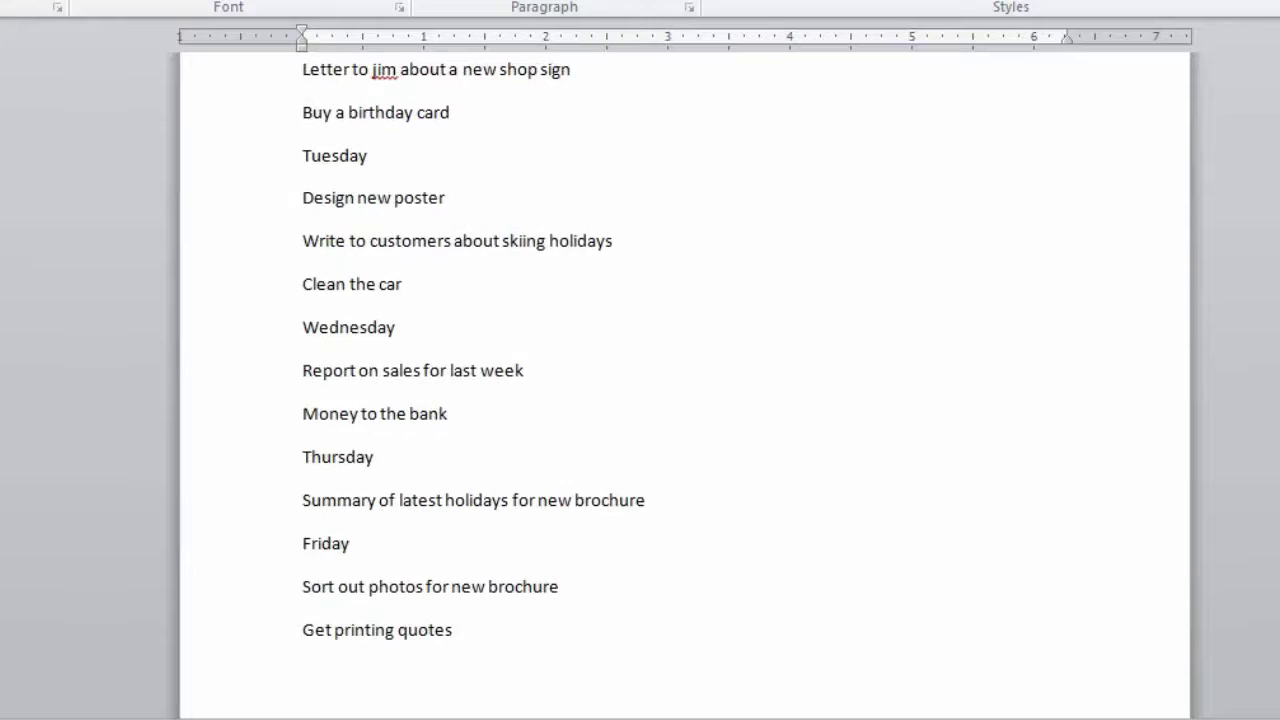
{"action": "key", "text": "Return"}
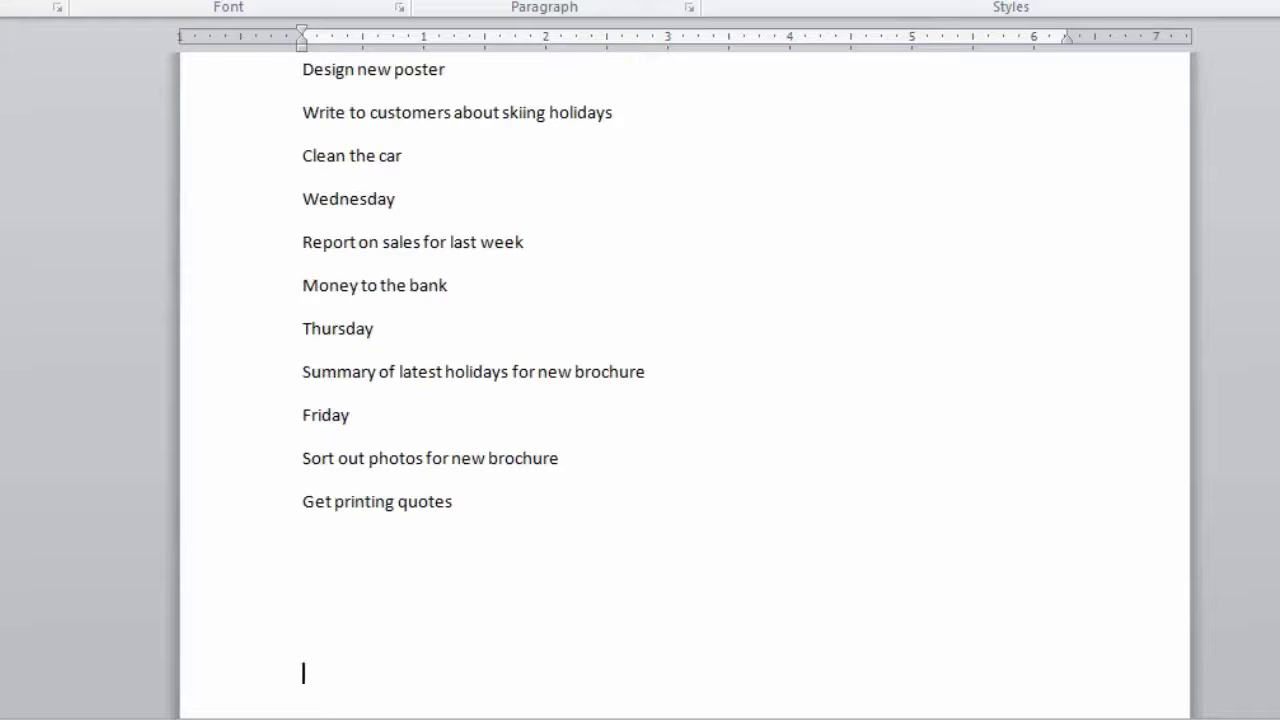
{"action": "left_click", "coordinate": [303, 588]}
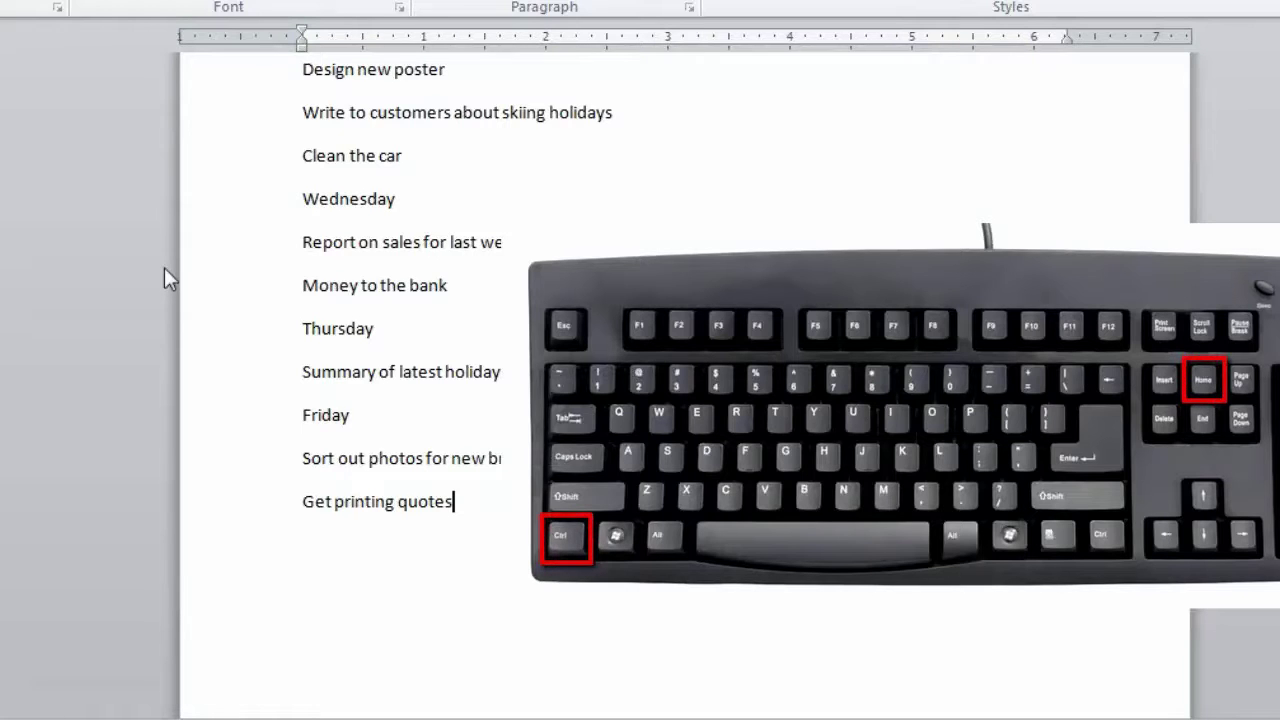
- Return to the top of the list and preview the Change Styles paragraph spacing options
{"action": "key", "text": "ctrl+Home"}
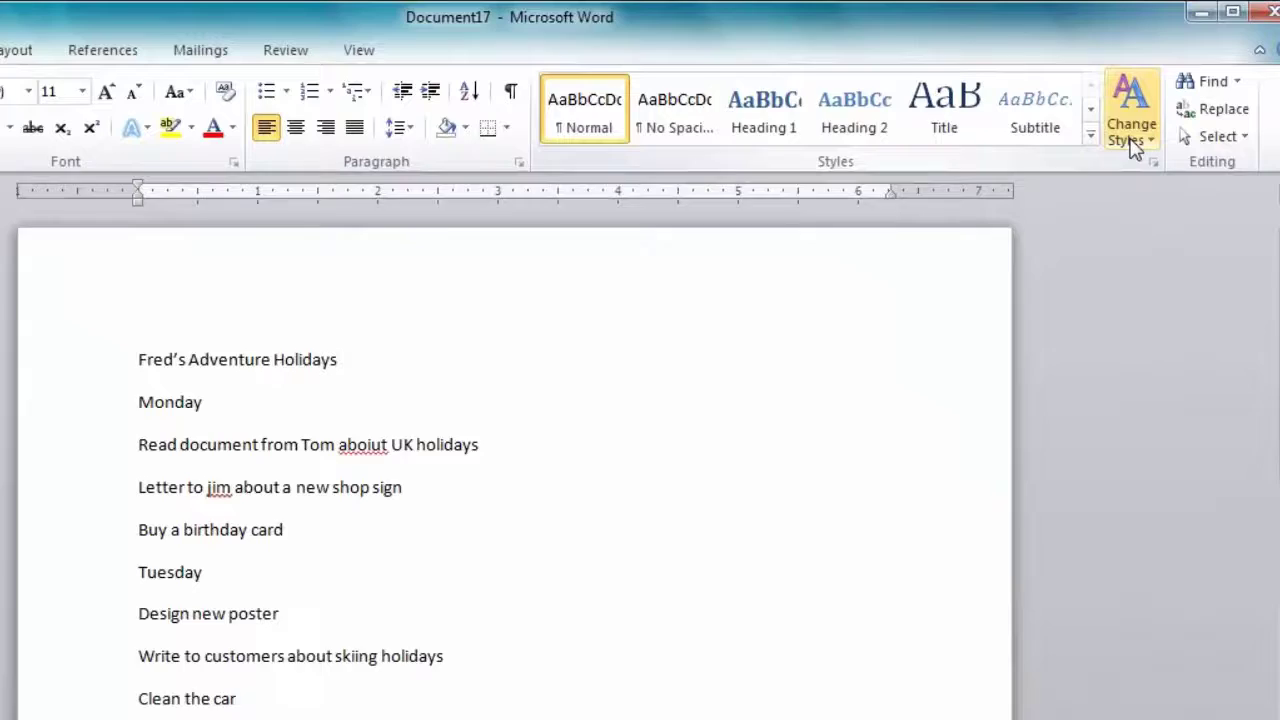
{"action": "left_click", "coordinate": [1148, 135]}
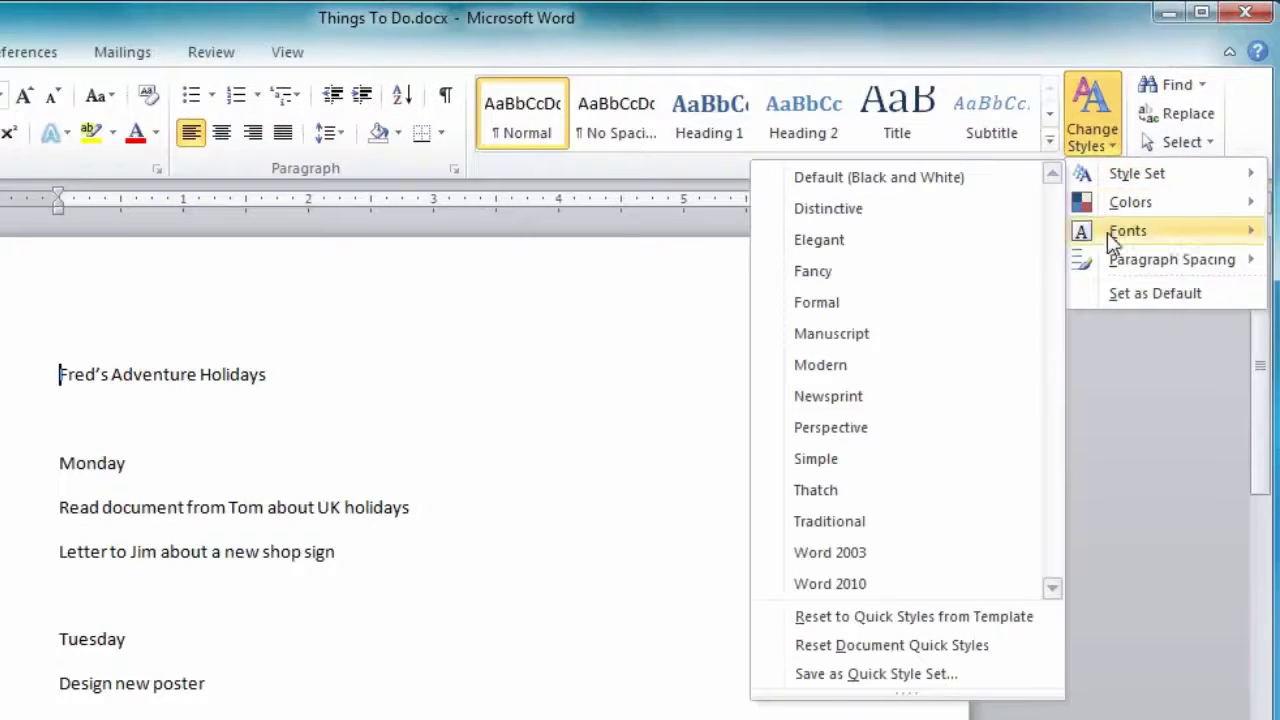
{"action": "mouse_move", "coordinate": [1138, 262]}
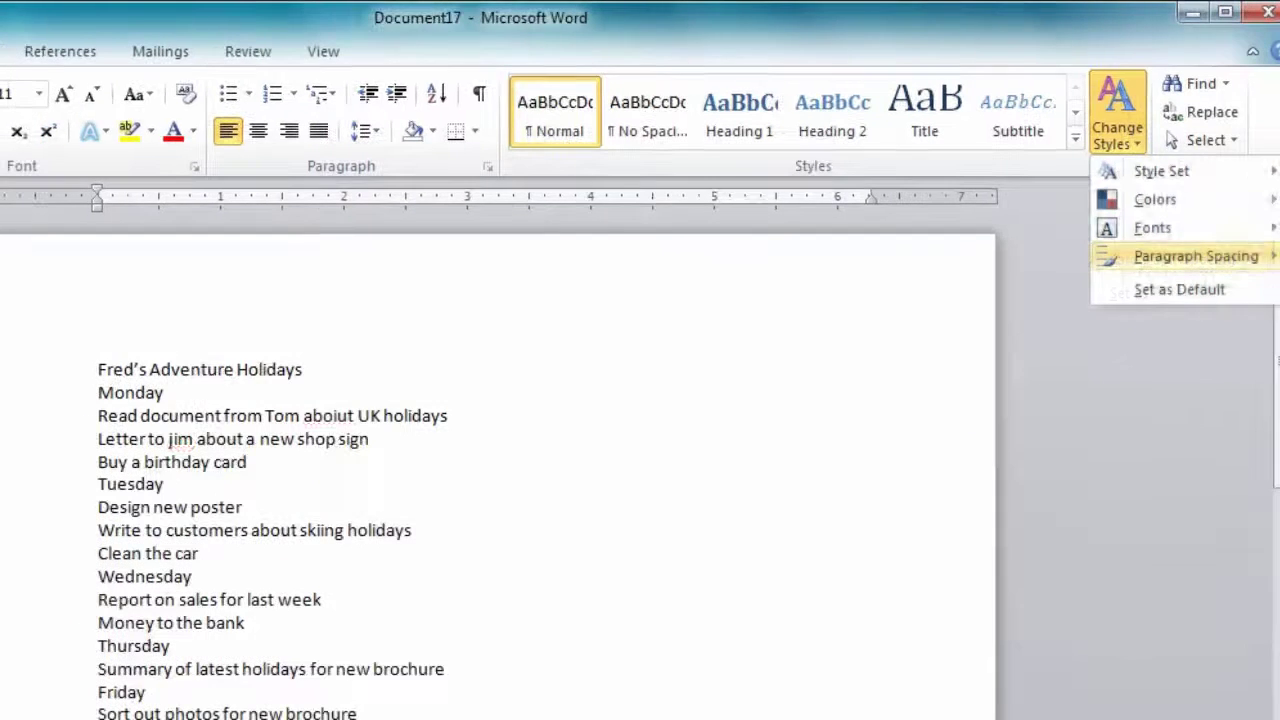
- Apply No Paragraph Spacing to the list and add a blank line above Monday
{"action": "key", "text": "Escape"}
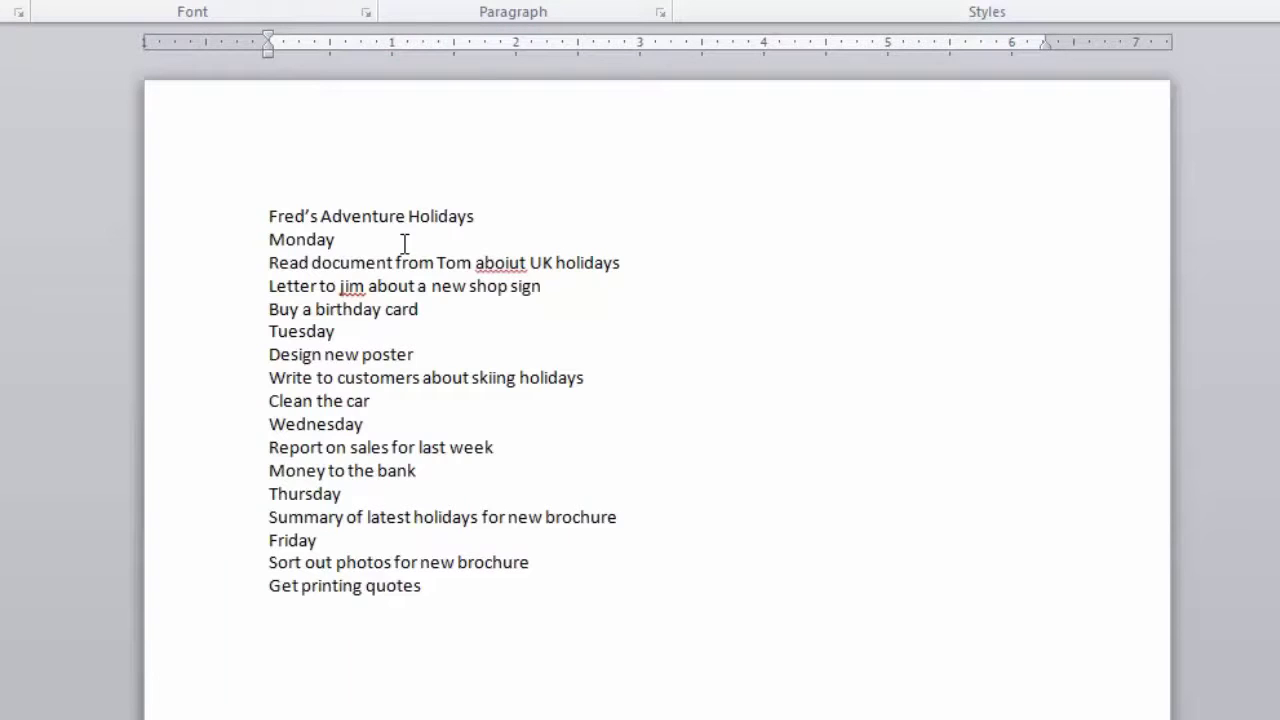
{"action": "key", "text": "Return"}
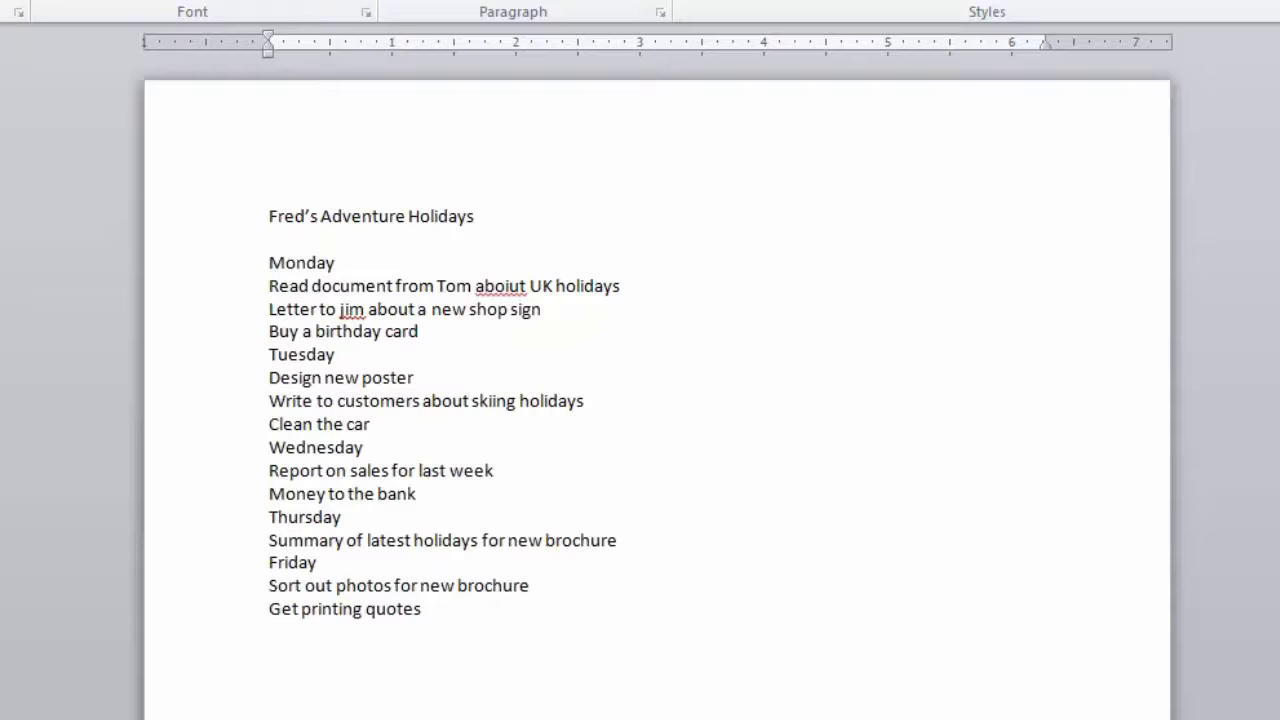
{"action": "key", "text": "Down"}
{"action": "key", "text": "Down"}
{"action": "key", "text": "Down"}
- Insert blank lines above the Tuesday, Wednesday, Thursday and Friday groups
{"action": "key", "text": "Return"}
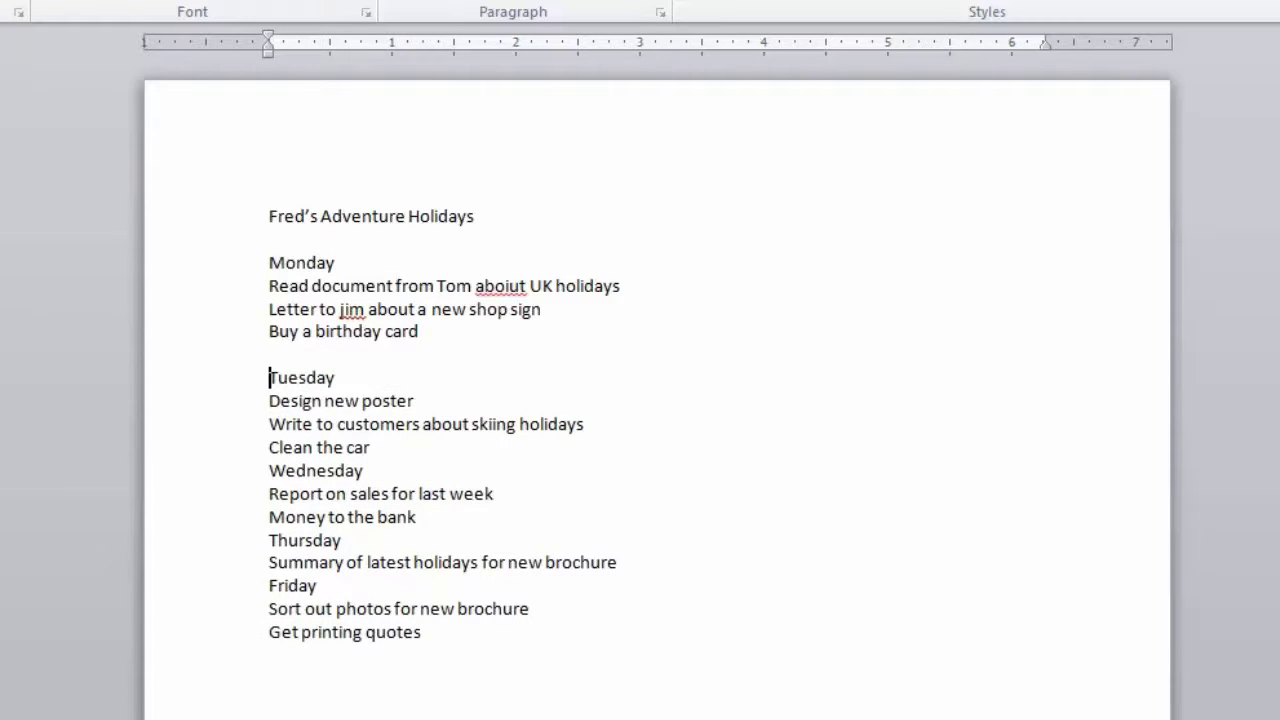
{"action": "key", "text": "Down"}
{"action": "key", "text": "Down"}
{"action": "key", "text": "Return"}
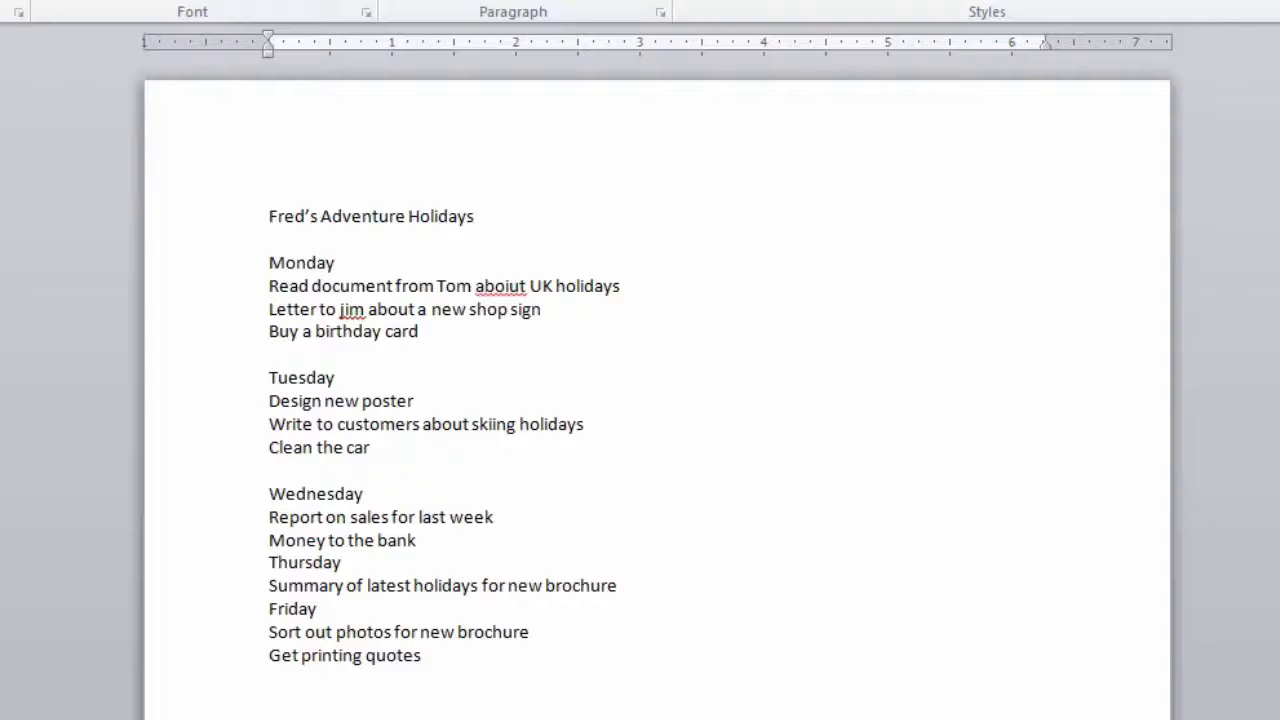
{"action": "key", "text": "Down"}
{"action": "key", "text": "Down"}
{"action": "key", "text": "Down"}
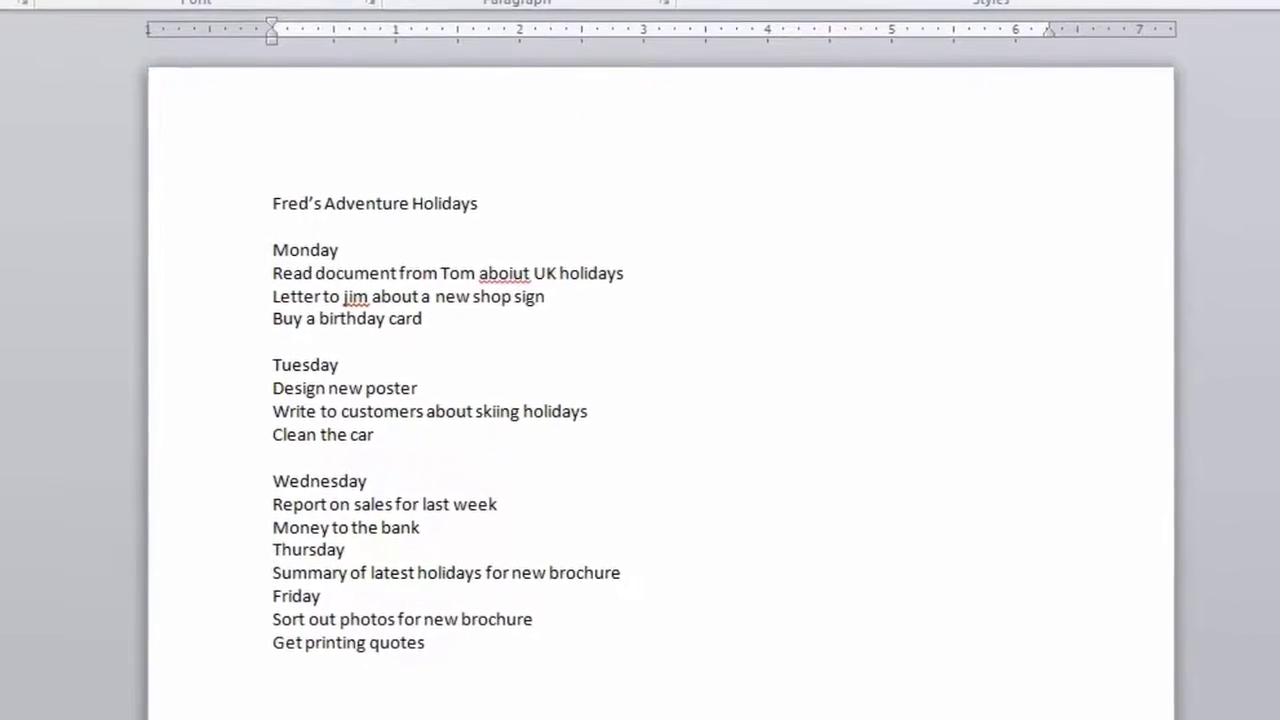
{"action": "key", "text": "Return"}
{"action": "key", "text": "Down"}
{"action": "key", "text": "Down"}
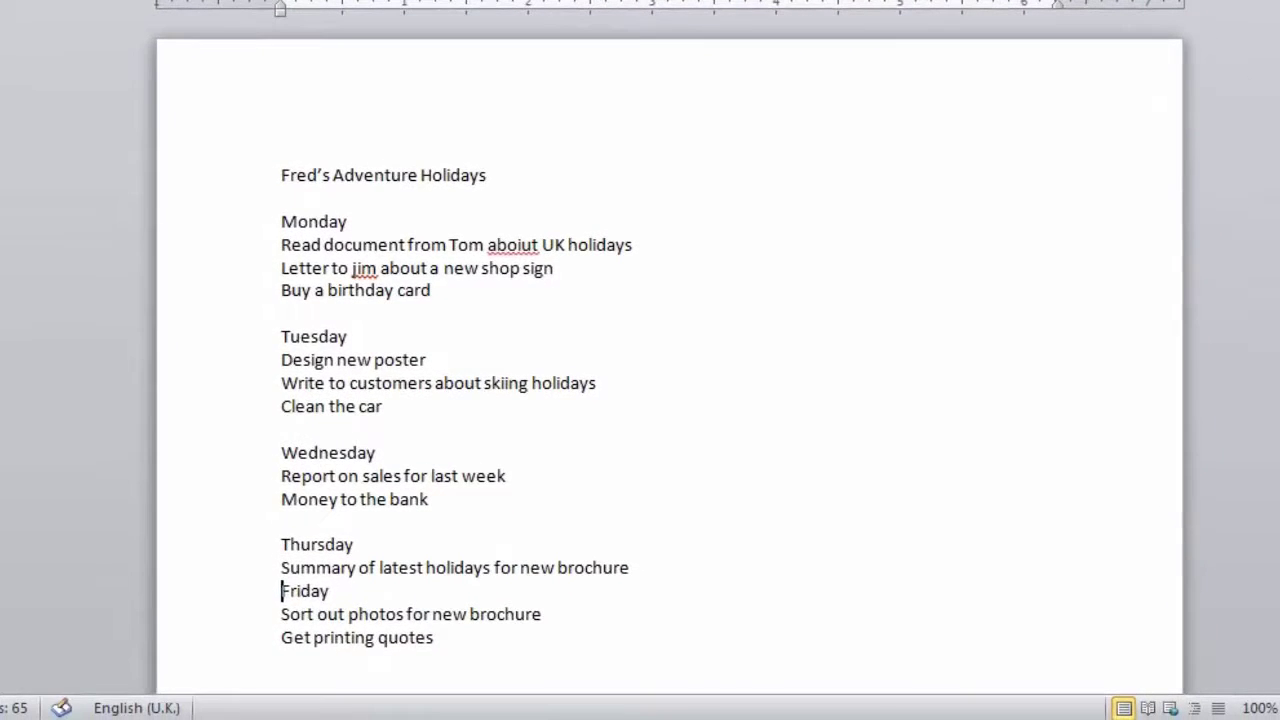
{"action": "key", "text": "Return"}
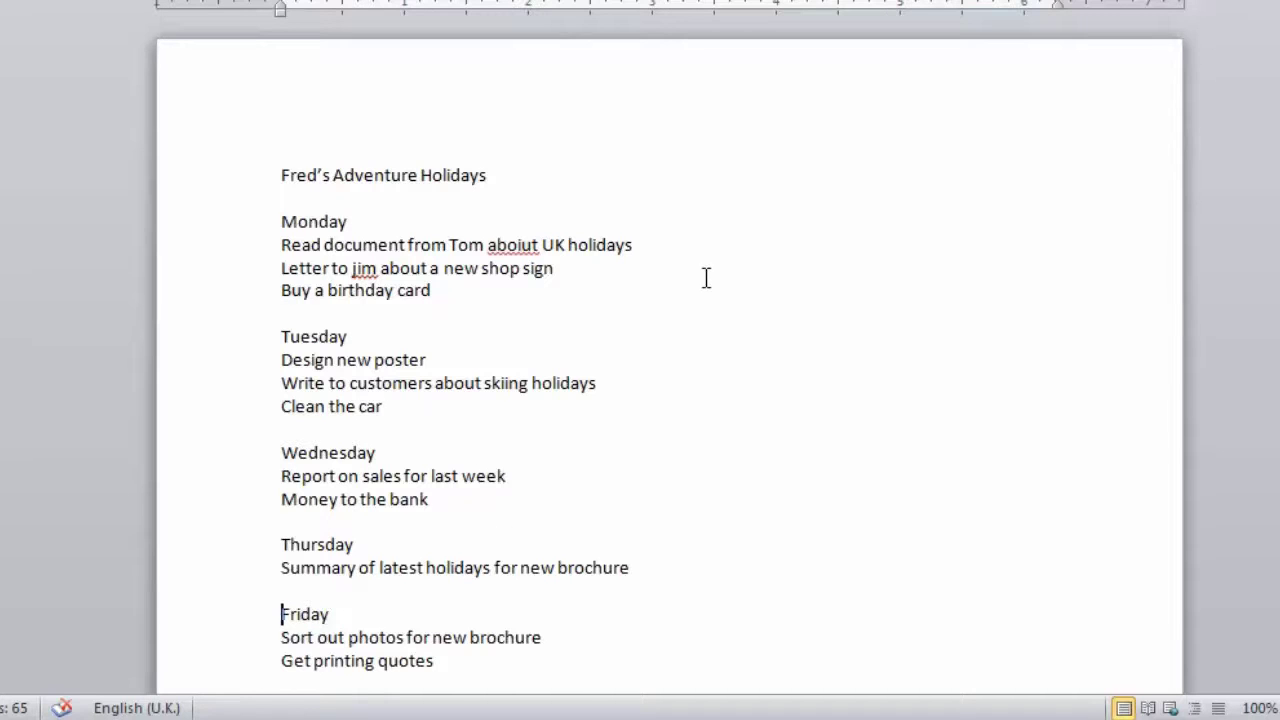
- Correct 'aboiut' to 'about' and capitalise 'jim' to 'Jim' using spelling suggestions
{"action": "right_click", "coordinate": [508, 247]}
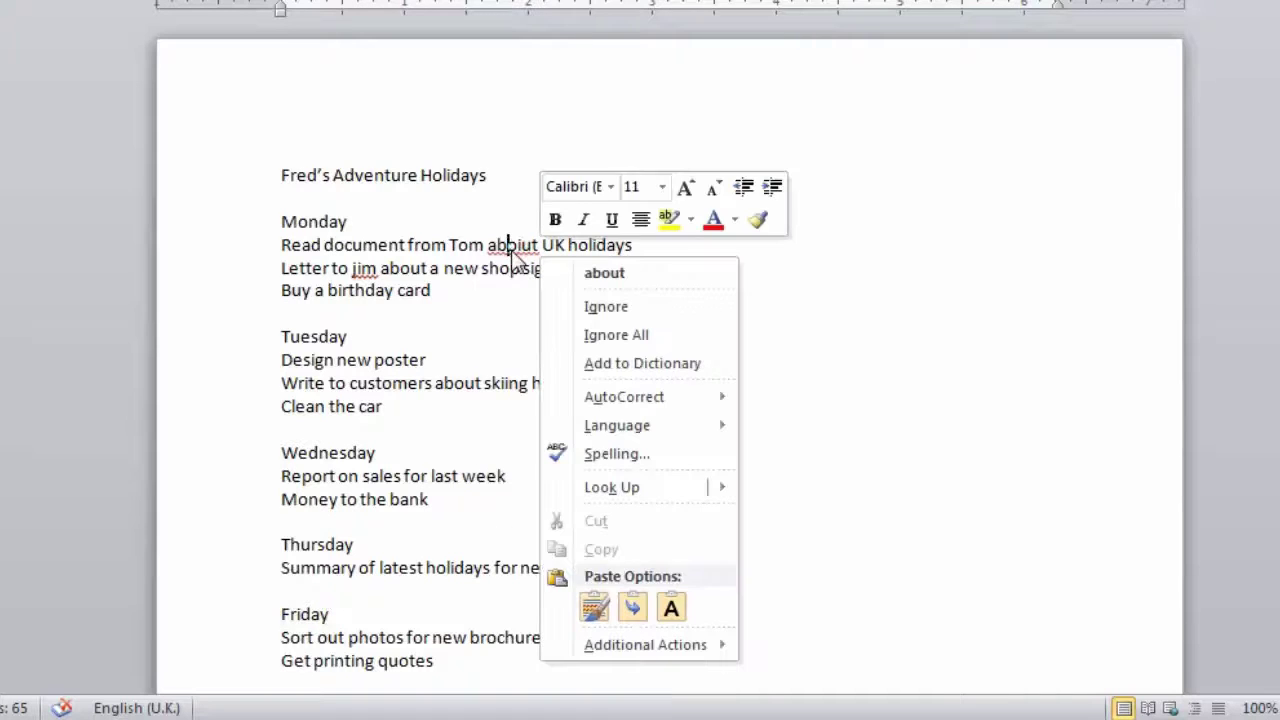
{"action": "left_click", "coordinate": [660, 276]}
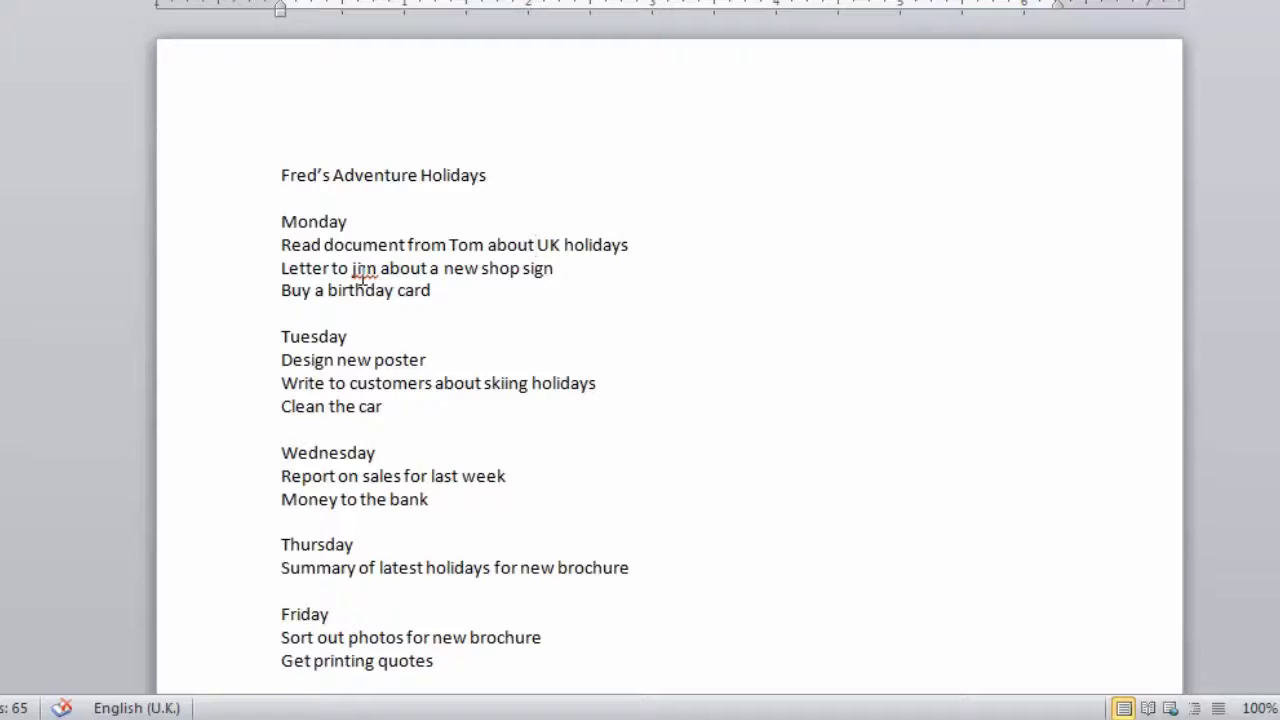
{"action": "right_click", "coordinate": [364, 270]}
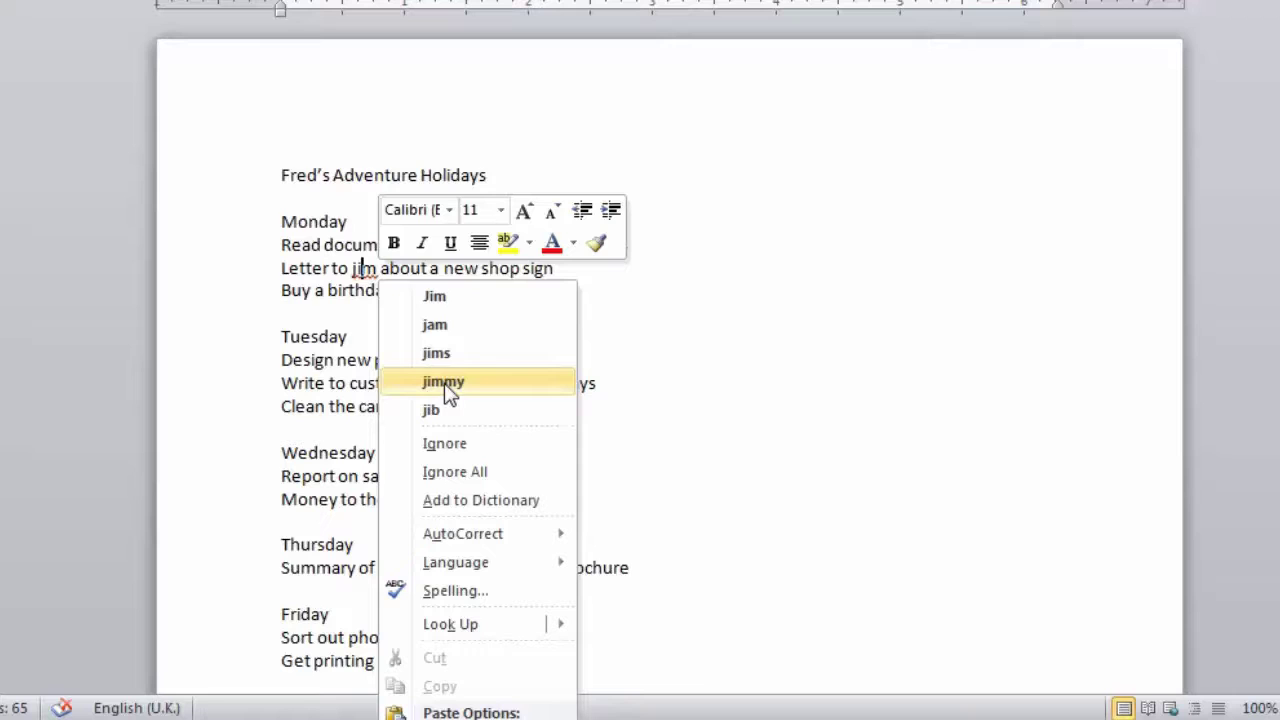
{"action": "left_click", "coordinate": [450, 307]}
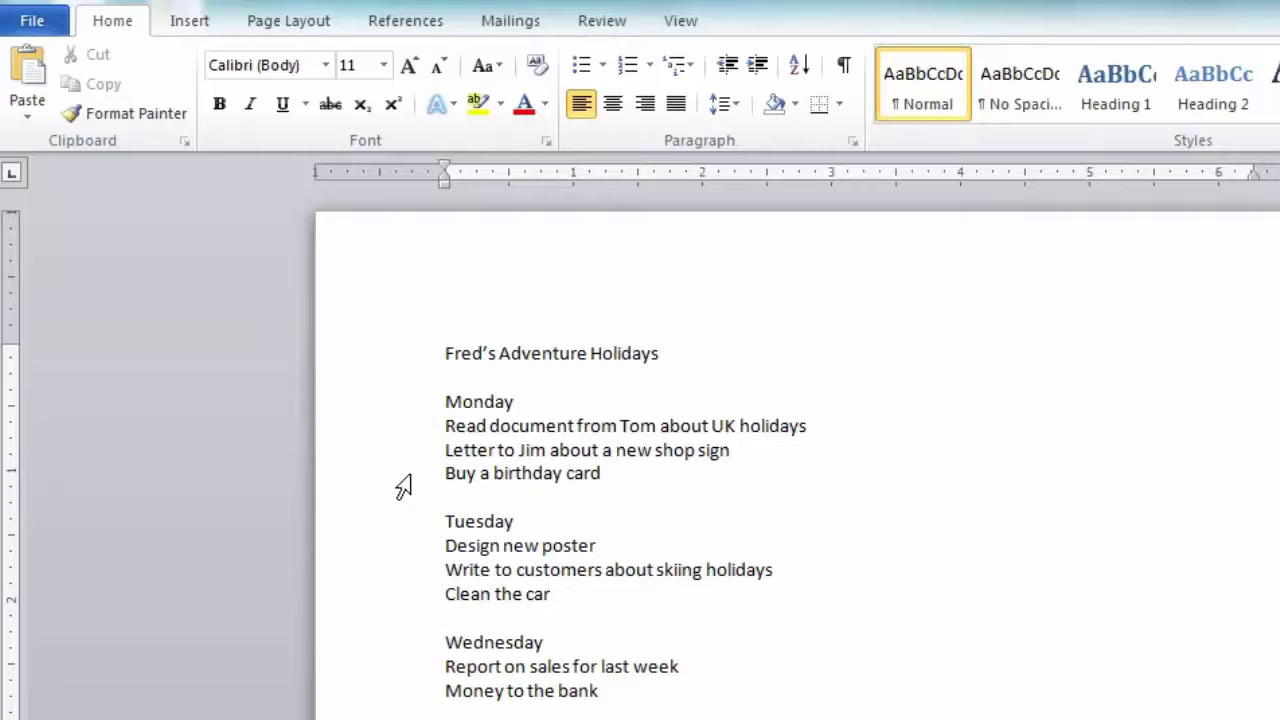
- Cut 'Buy a birthday card' from Monday and paste it below 'Clean the car' under Tuesday
{"action": "left_click", "coordinate": [403, 484]}
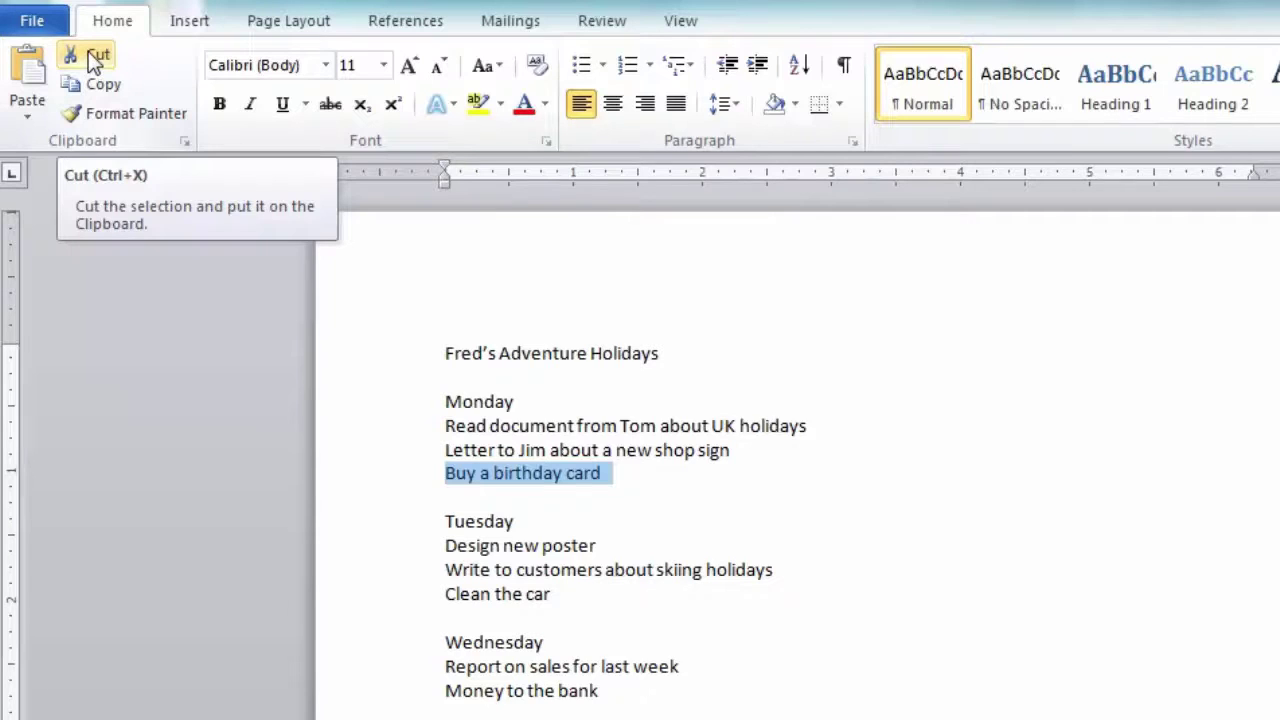
{"action": "left_click", "coordinate": [88, 55]}
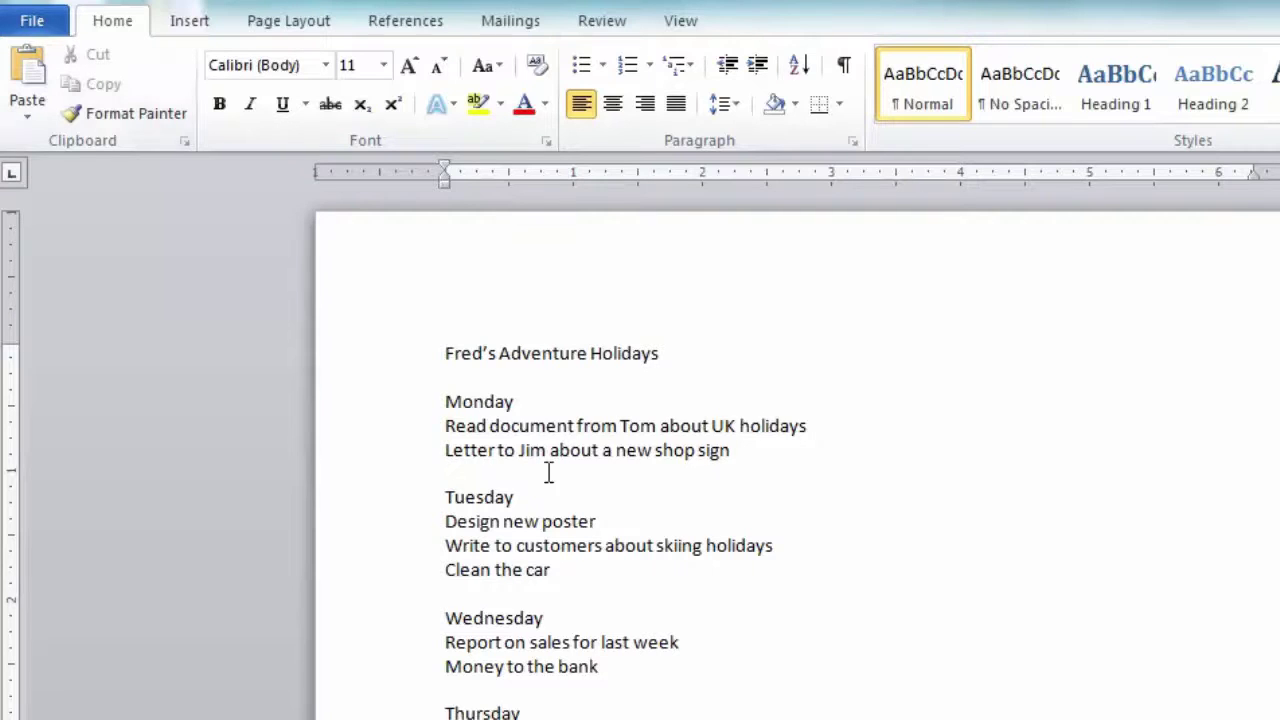
{"action": "left_click", "coordinate": [462, 585]}
{"action": "left_click", "coordinate": [28, 80]}
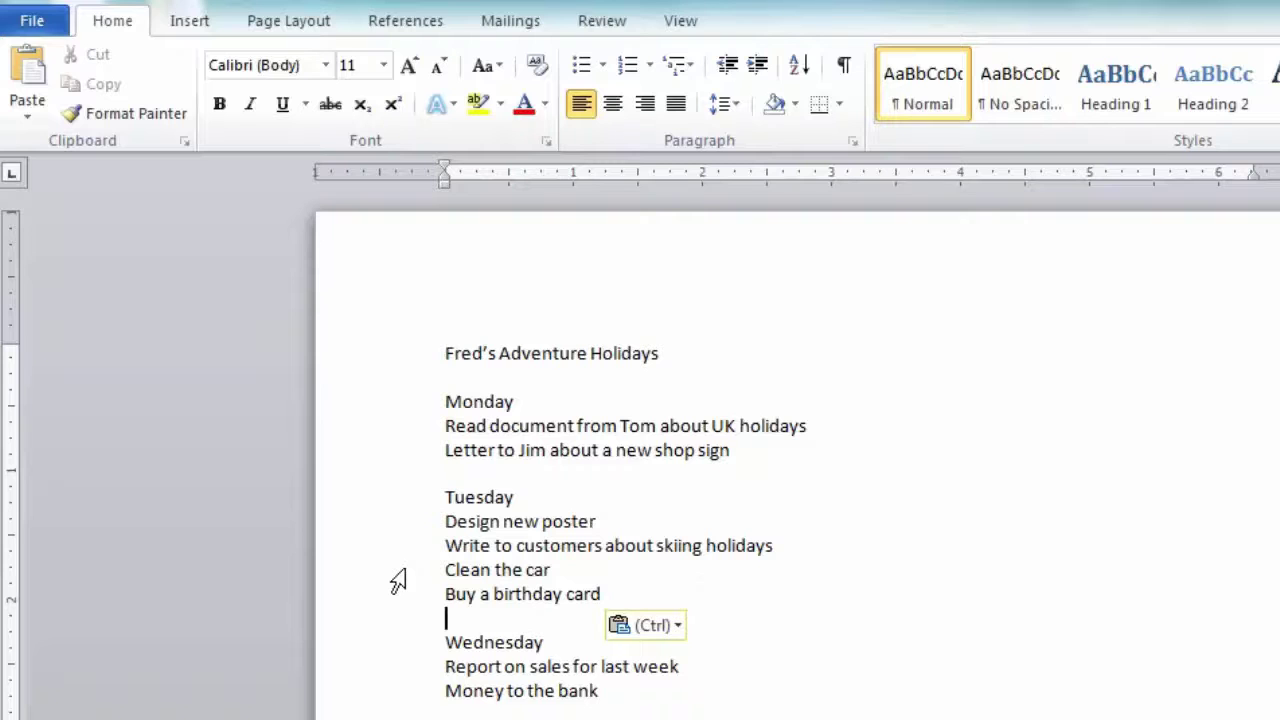
- Cut 'Clean the car' and paste it below 'Money to the bank' under Wednesday
{"action": "left_click", "coordinate": [398, 578]}
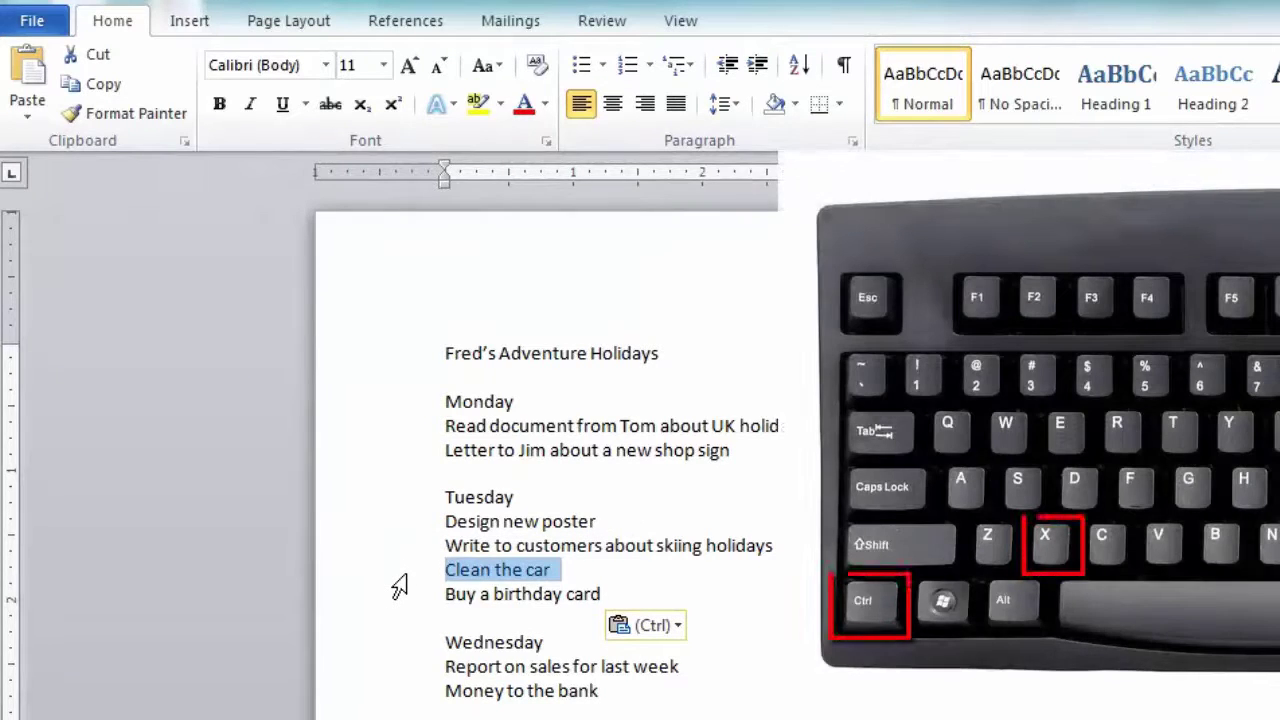
{"action": "key", "text": "ctrl+x"}
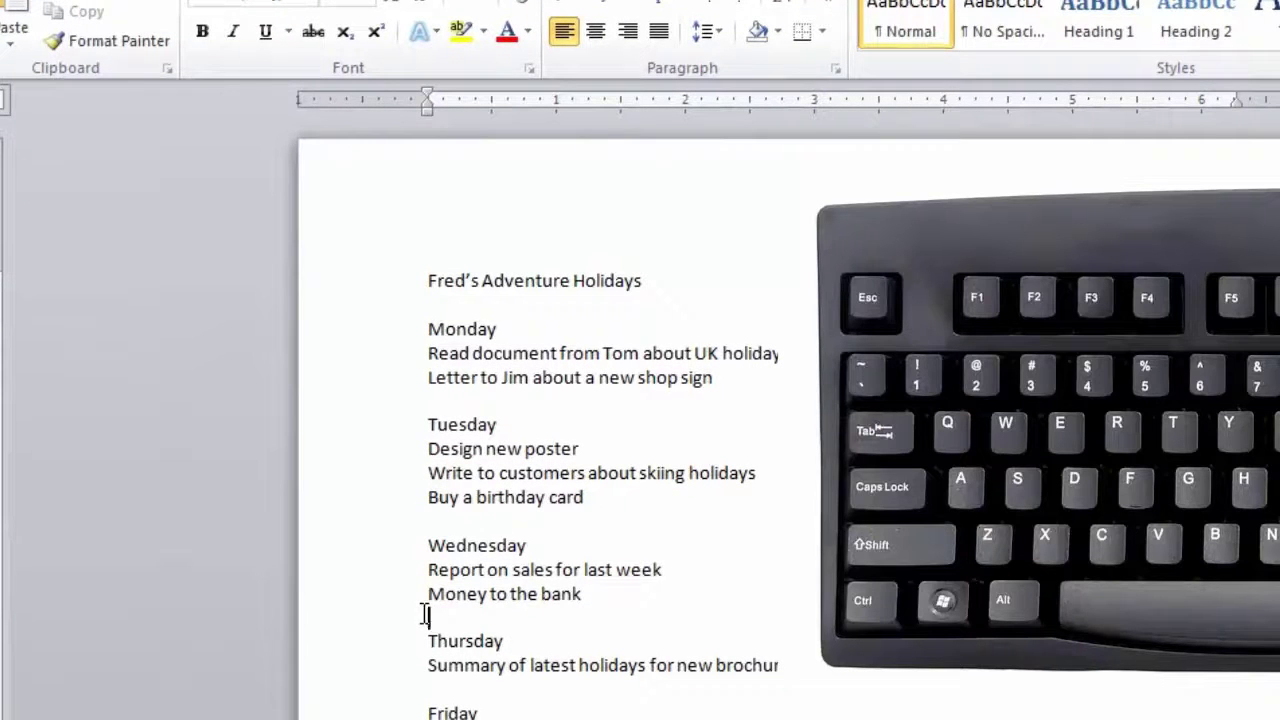
{"action": "key", "text": "ctrl+v"}
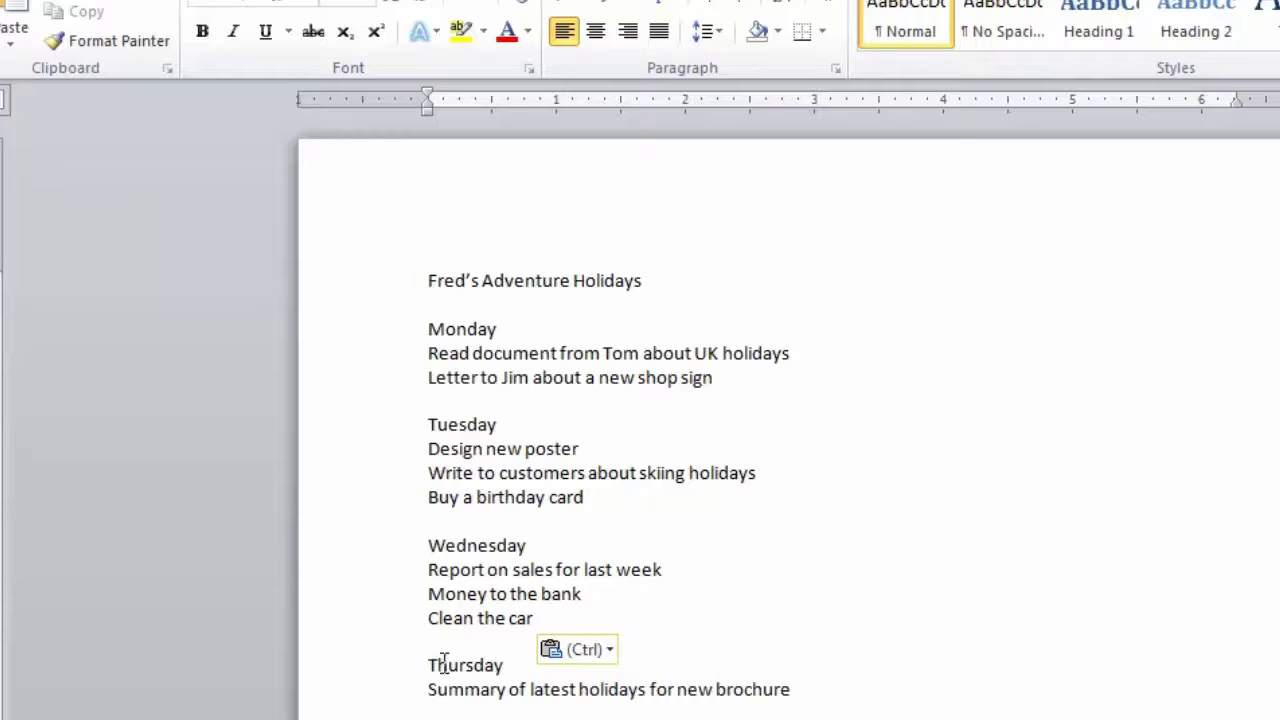
- Copy 'Money to the bank' onto a new line after 'Get printing quotes' in Friday's list
{"action": "left_click", "coordinate": [400, 600]}
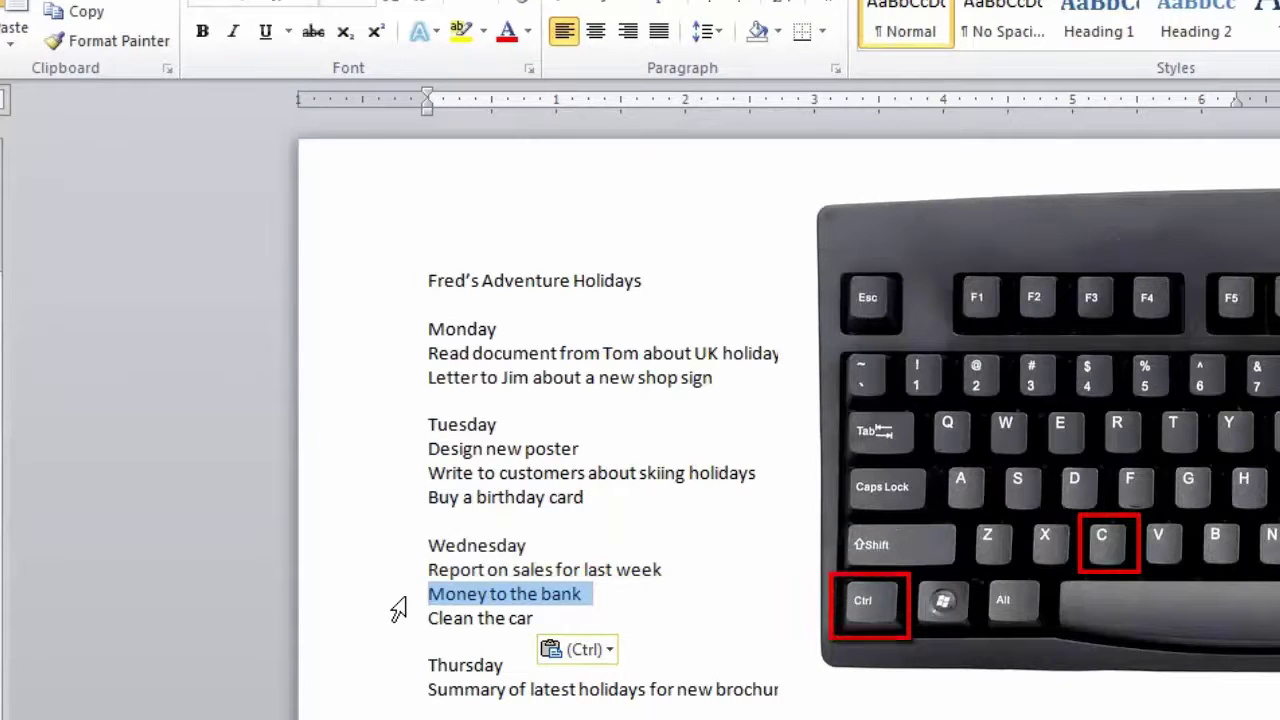
{"action": "key", "text": "ctrl+c"}
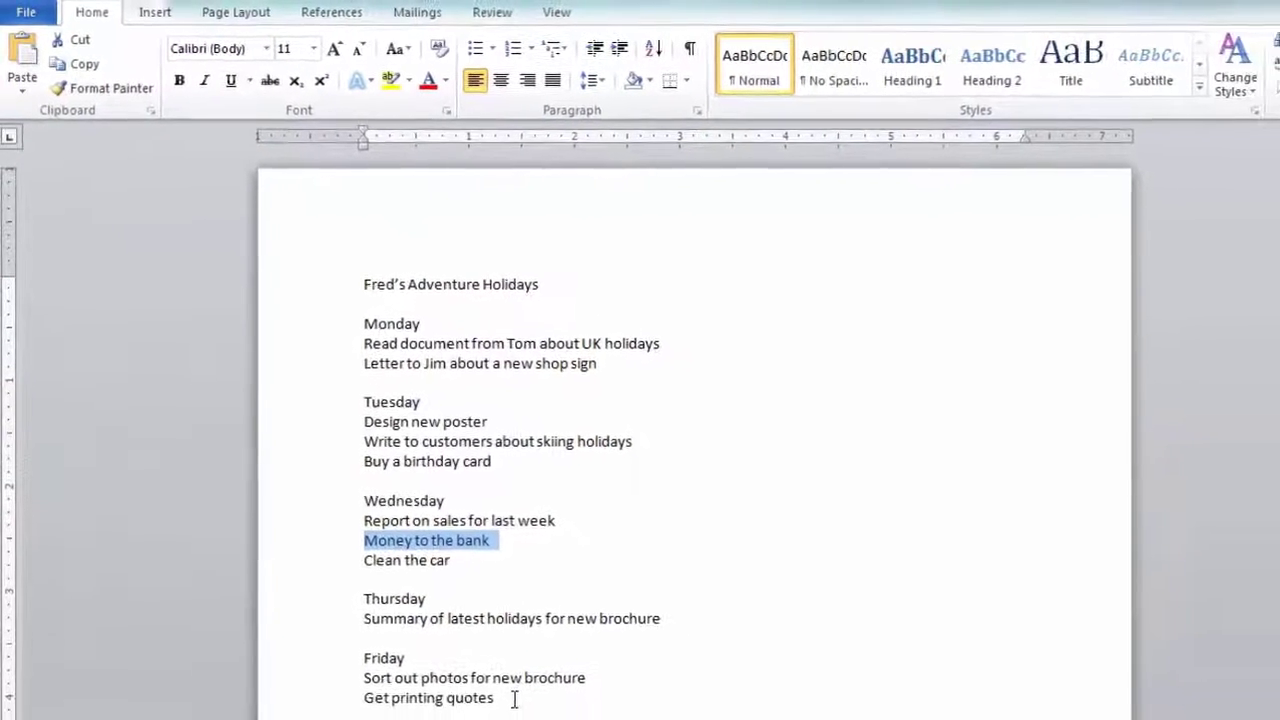
{"action": "left_click", "coordinate": [504, 686]}
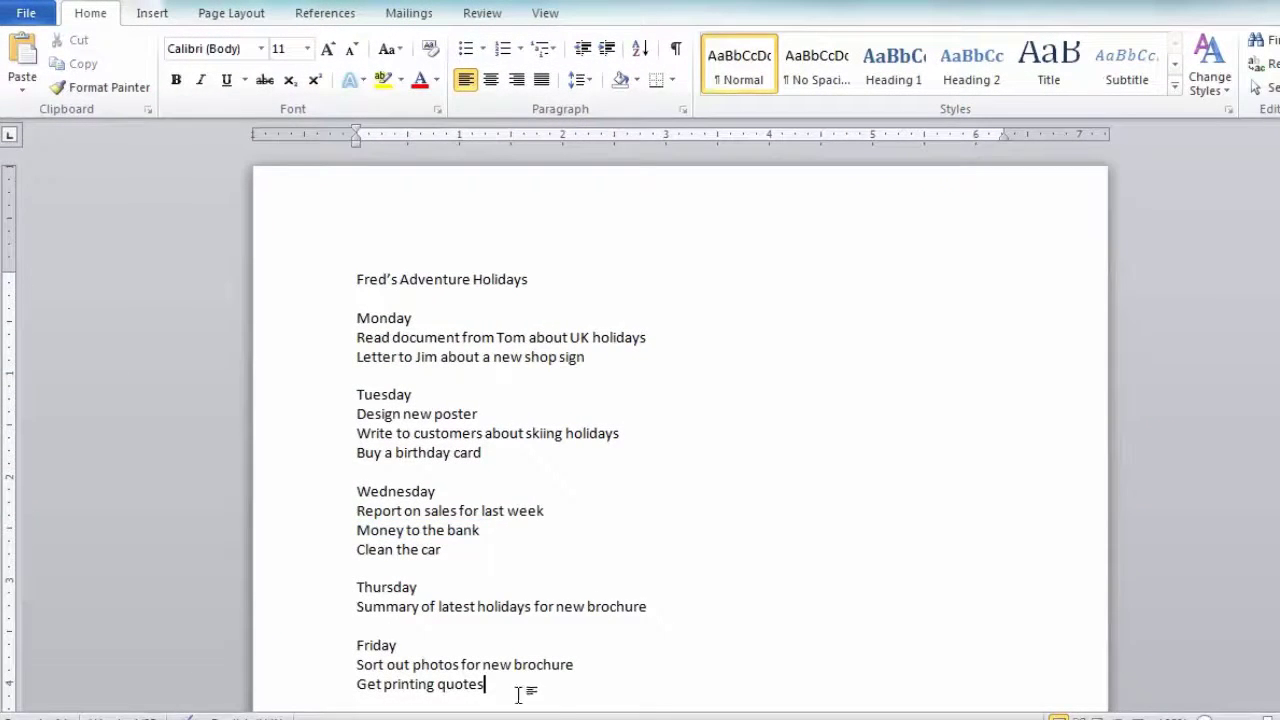
{"action": "key", "text": "Return"}
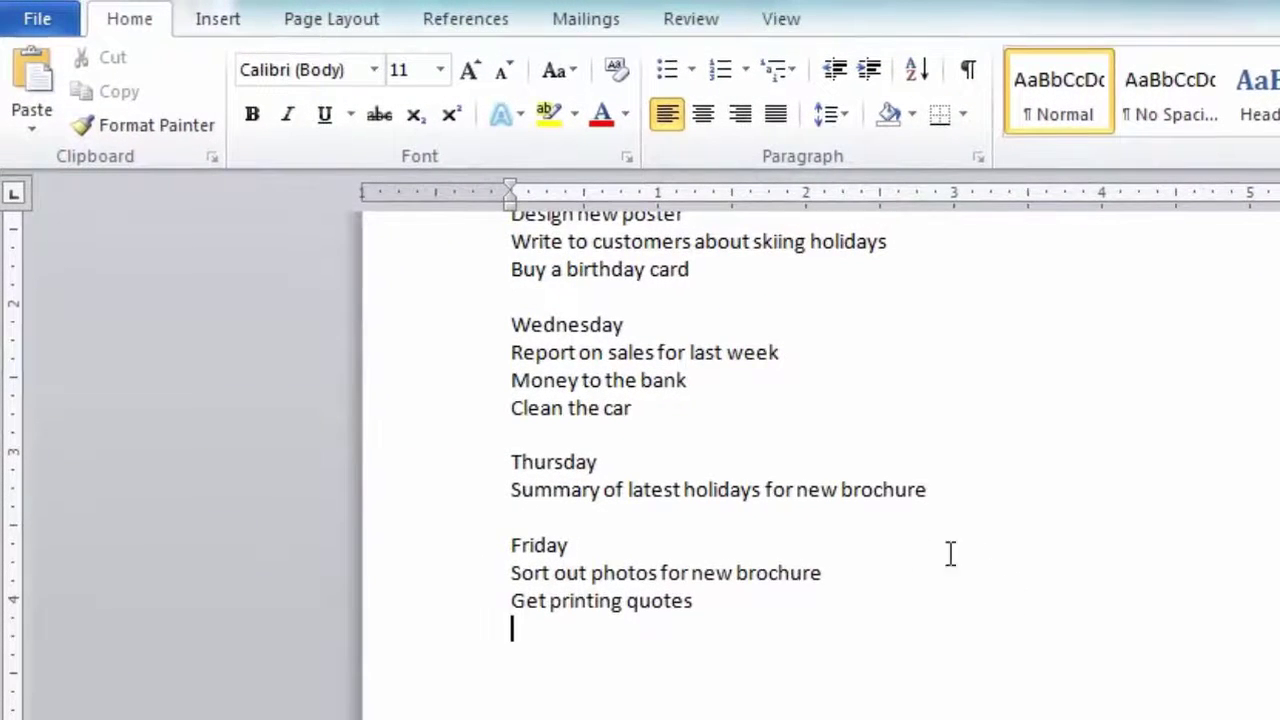
{"action": "left_click", "coordinate": [48, 106]}
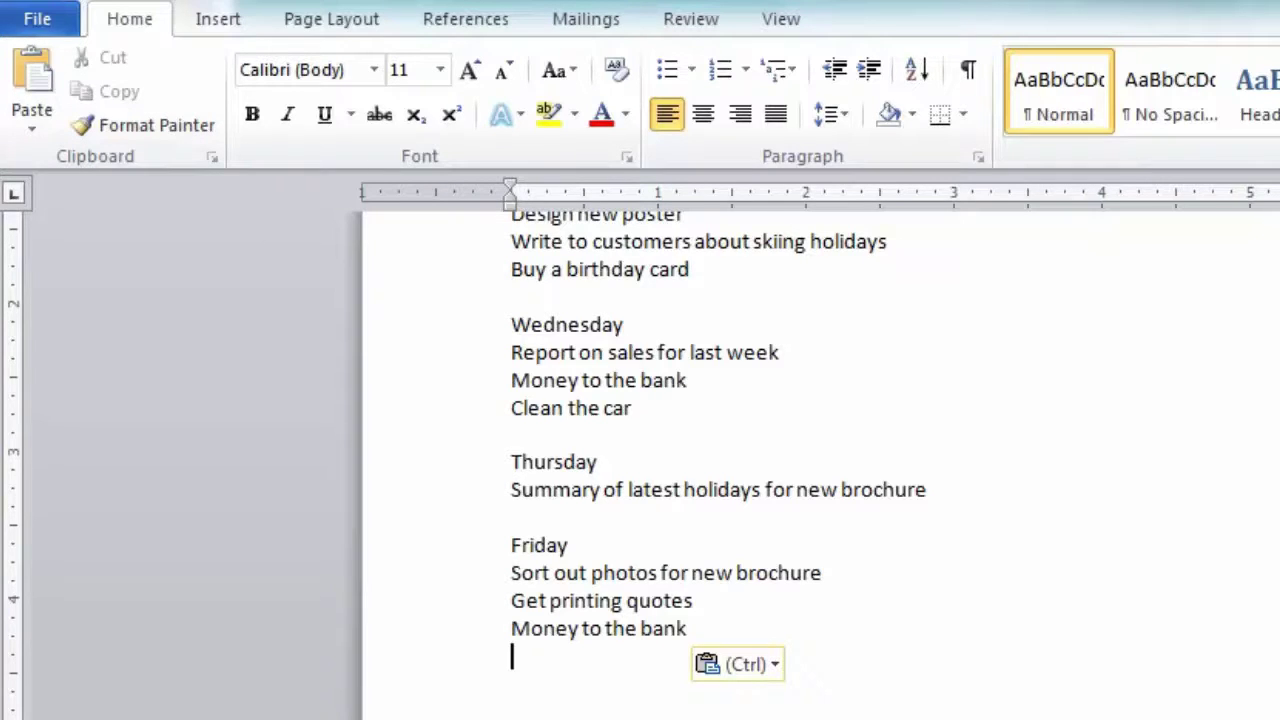
{"action": "scroll", "coordinate": [640, 450], "scroll_direction": "up", "scroll_amount": 5}
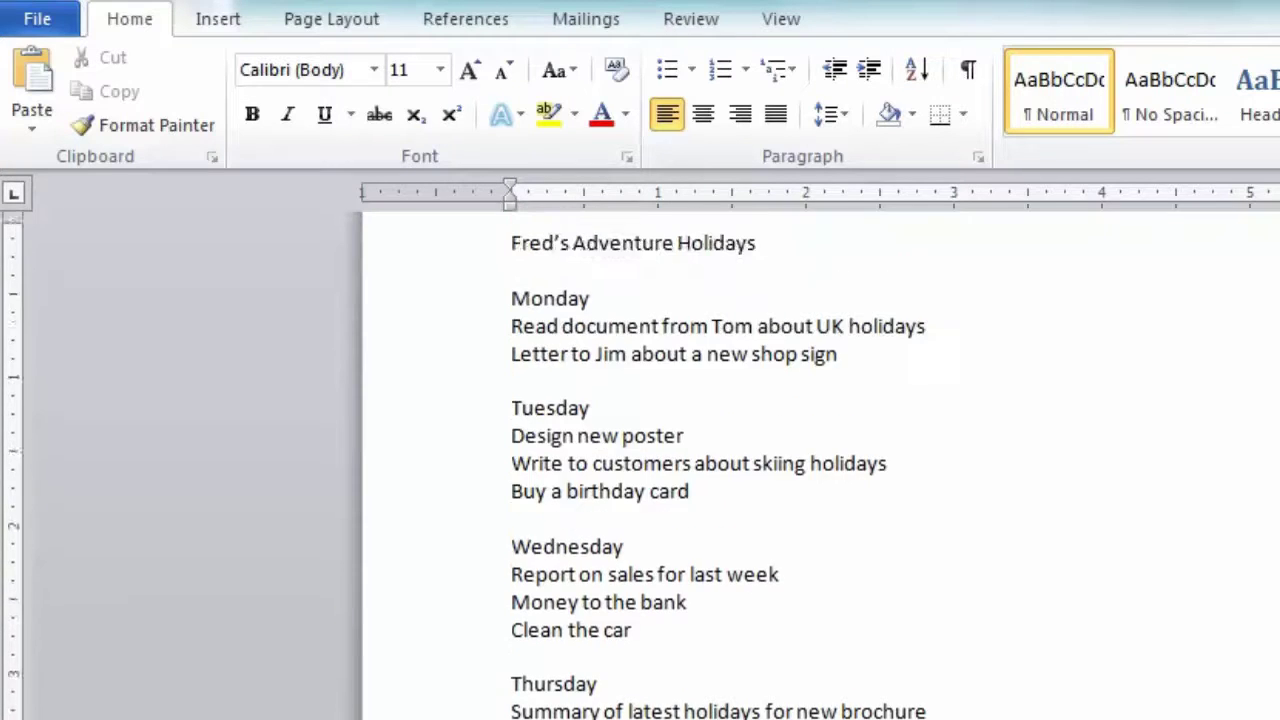
{"action": "scroll", "coordinate": [640, 450], "scroll_direction": "down", "scroll_amount": 2}
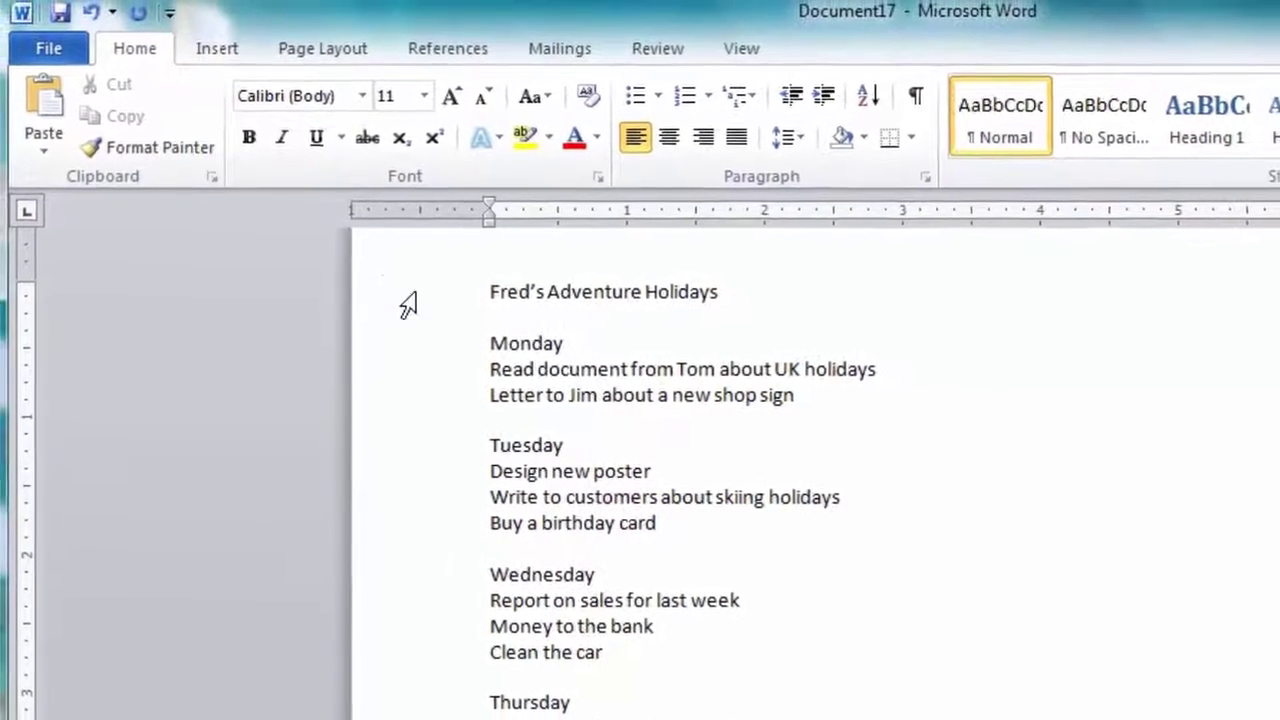
- Replace the suggested file name with 'Things To Do' and save the document
{"action": "left_click", "coordinate": [62, 20]}
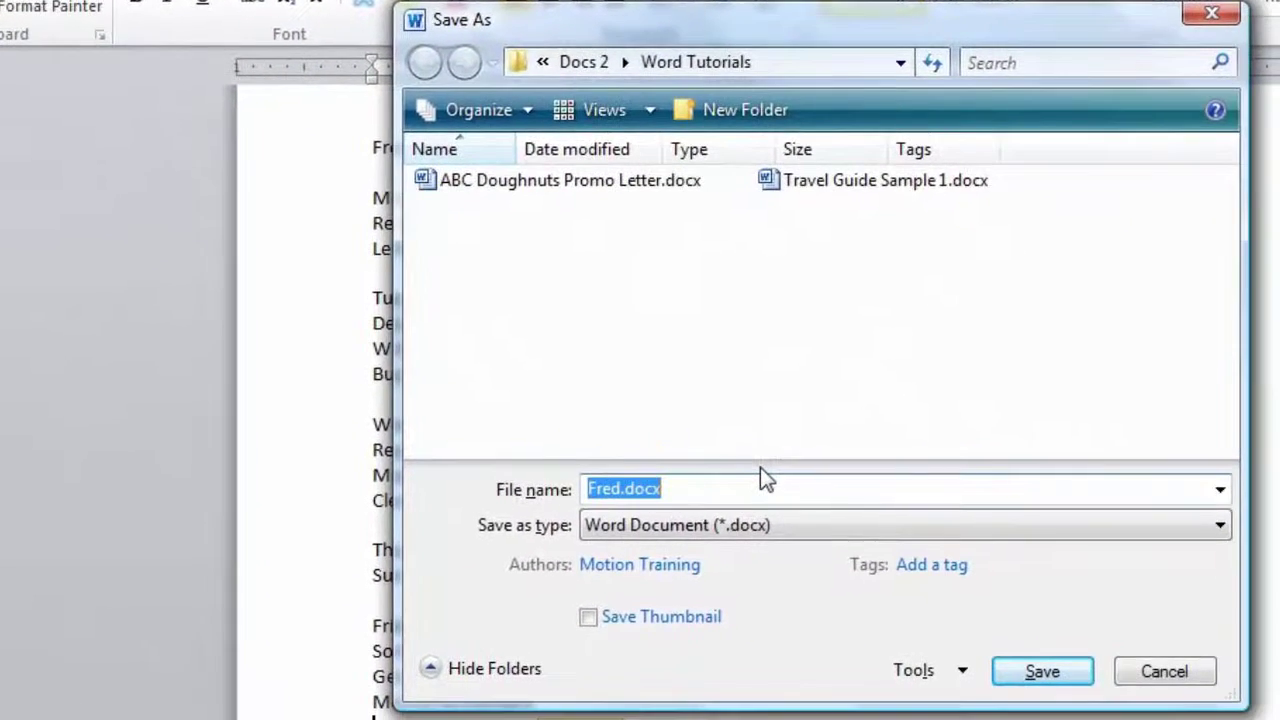
{"action": "key", "text": "BackSpace"}
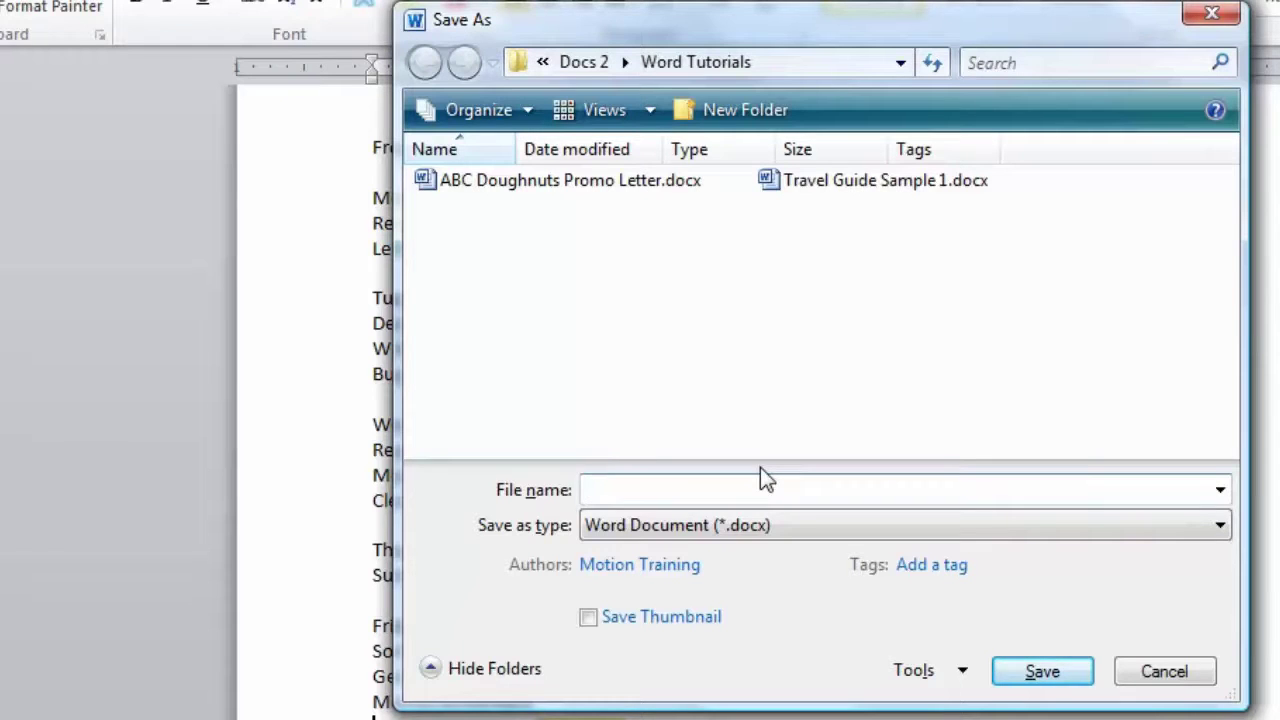
{"action": "type", "text": "Things To Do"}
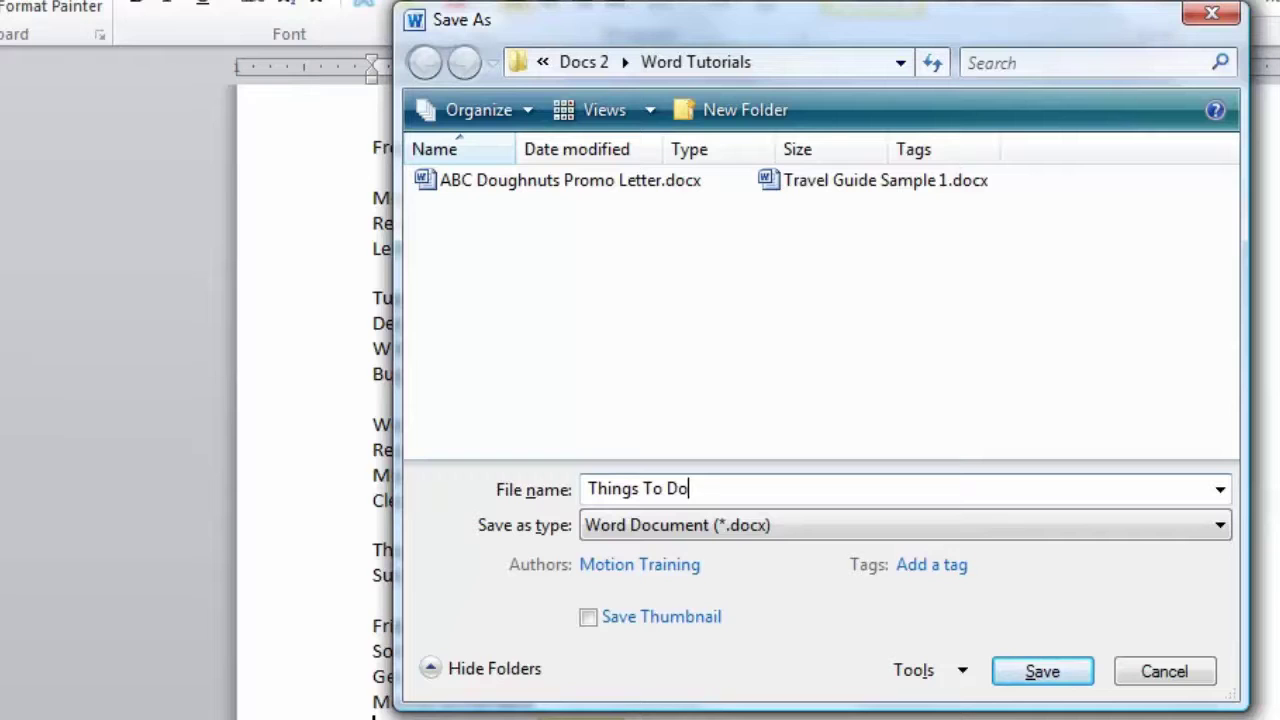
{"action": "left_click", "coordinate": [1040, 680]}
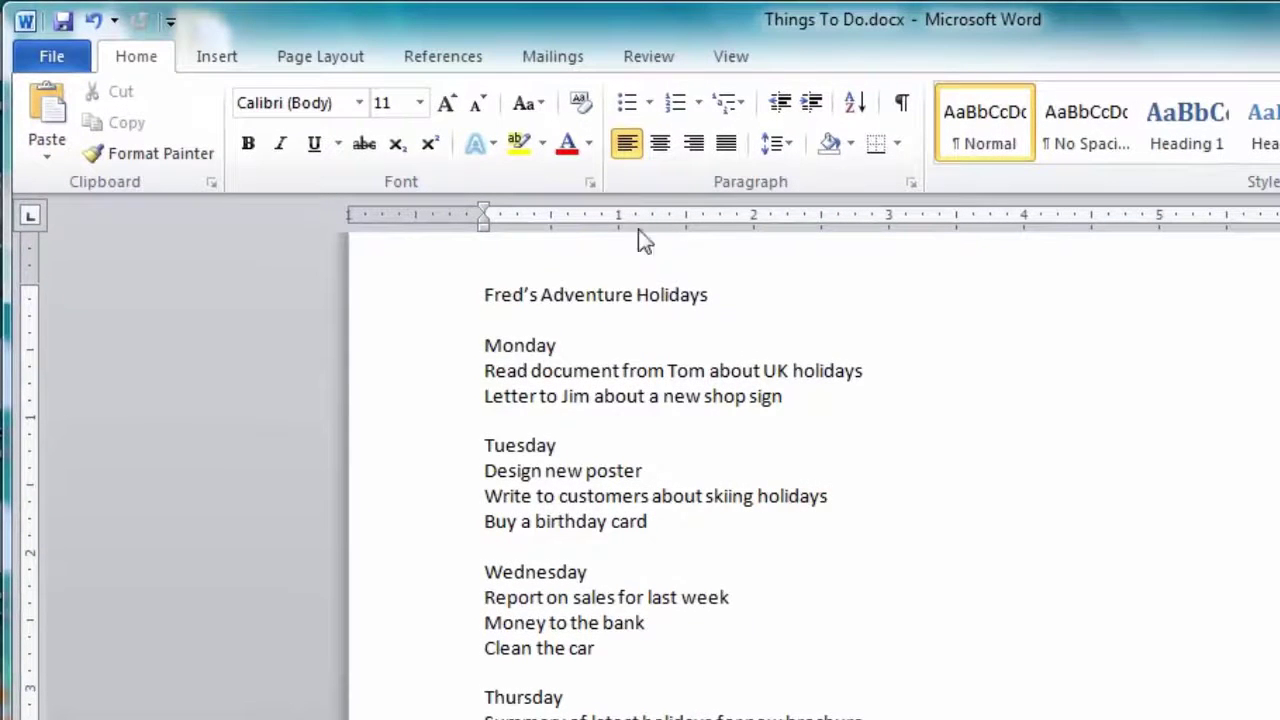
- Preview the page in Print view, return to the document, then reopen Print with Ctrl+P
{"action": "left_click", "coordinate": [62, 56]}
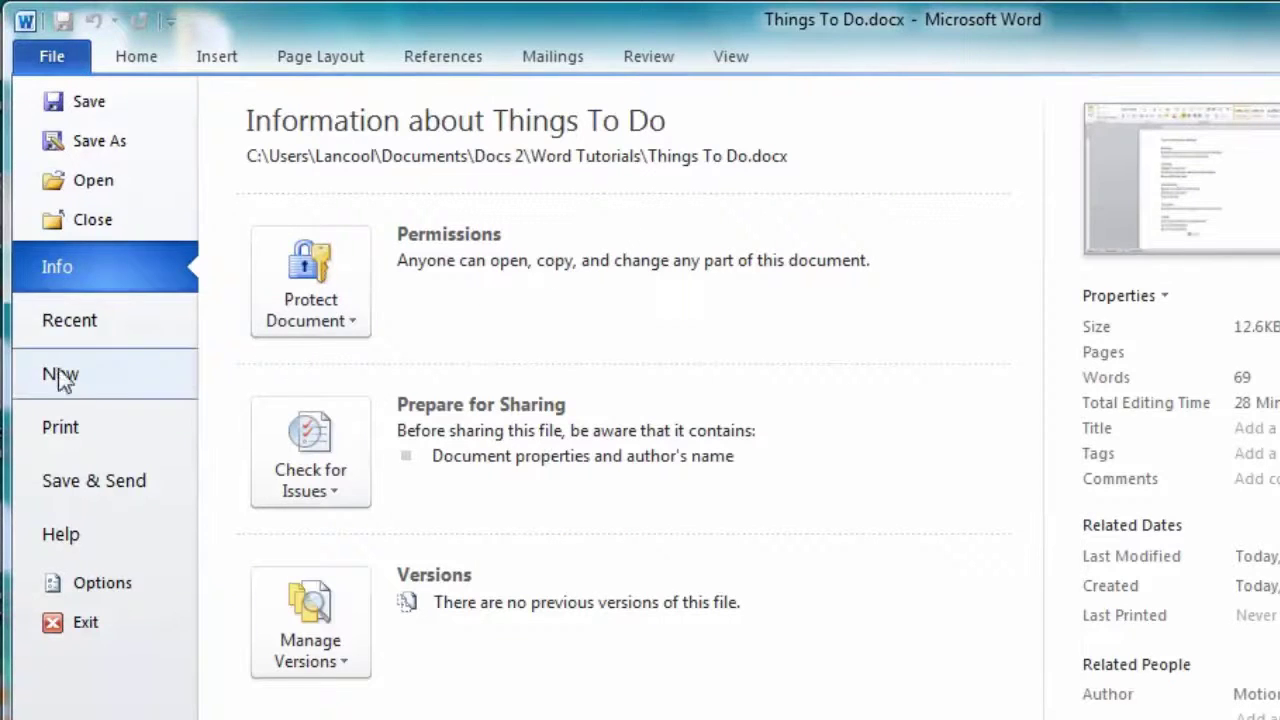
{"action": "left_click", "coordinate": [79, 424]}
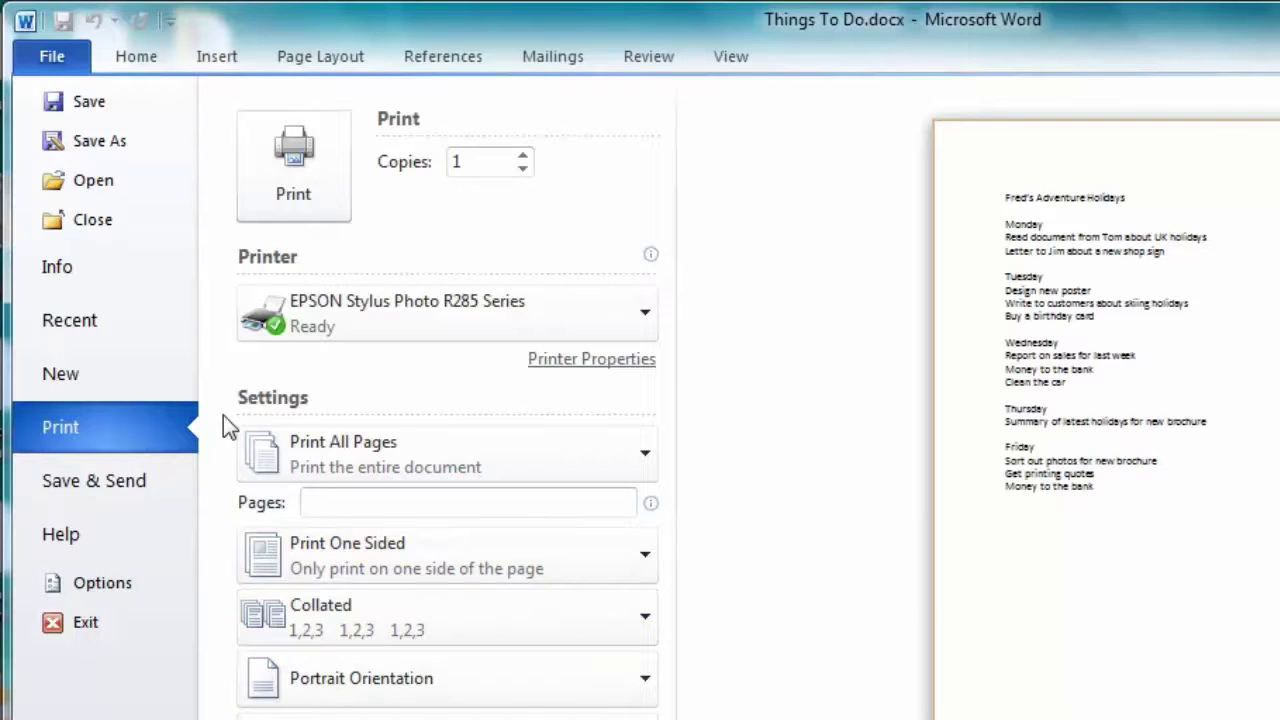
{"action": "left_click", "coordinate": [146, 57]}
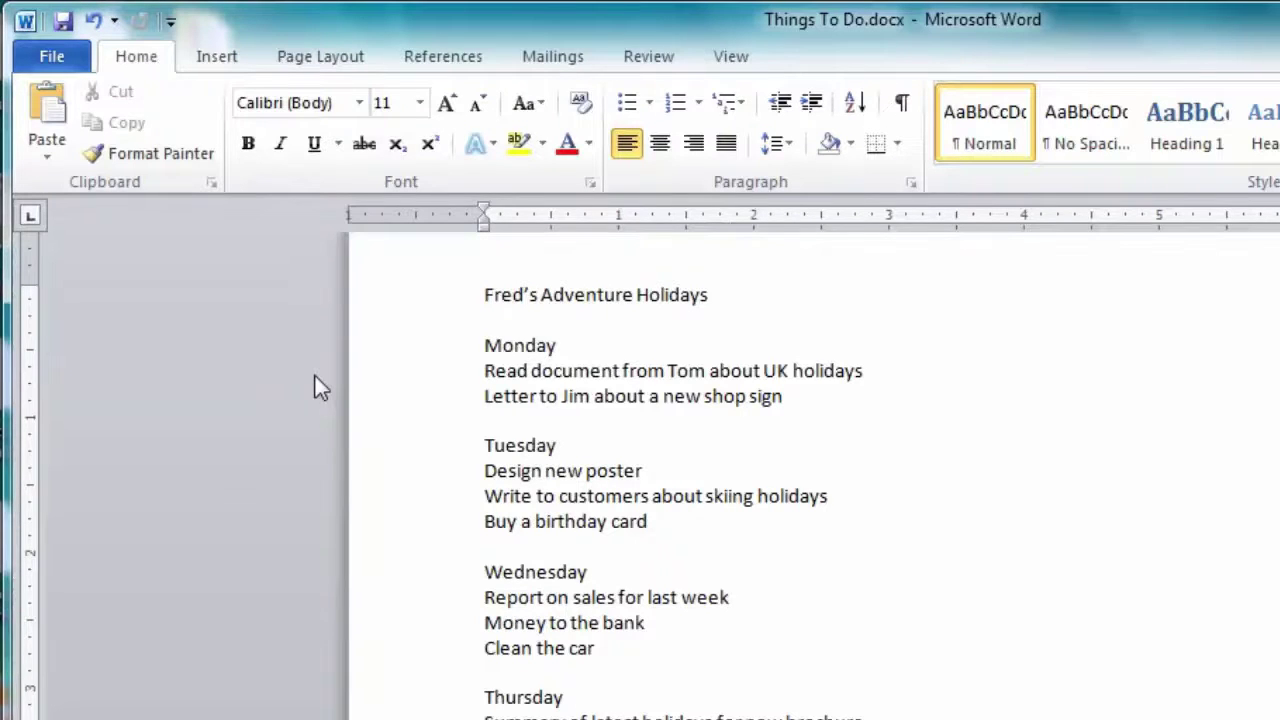
{"action": "key", "text": "ctrl+p"}
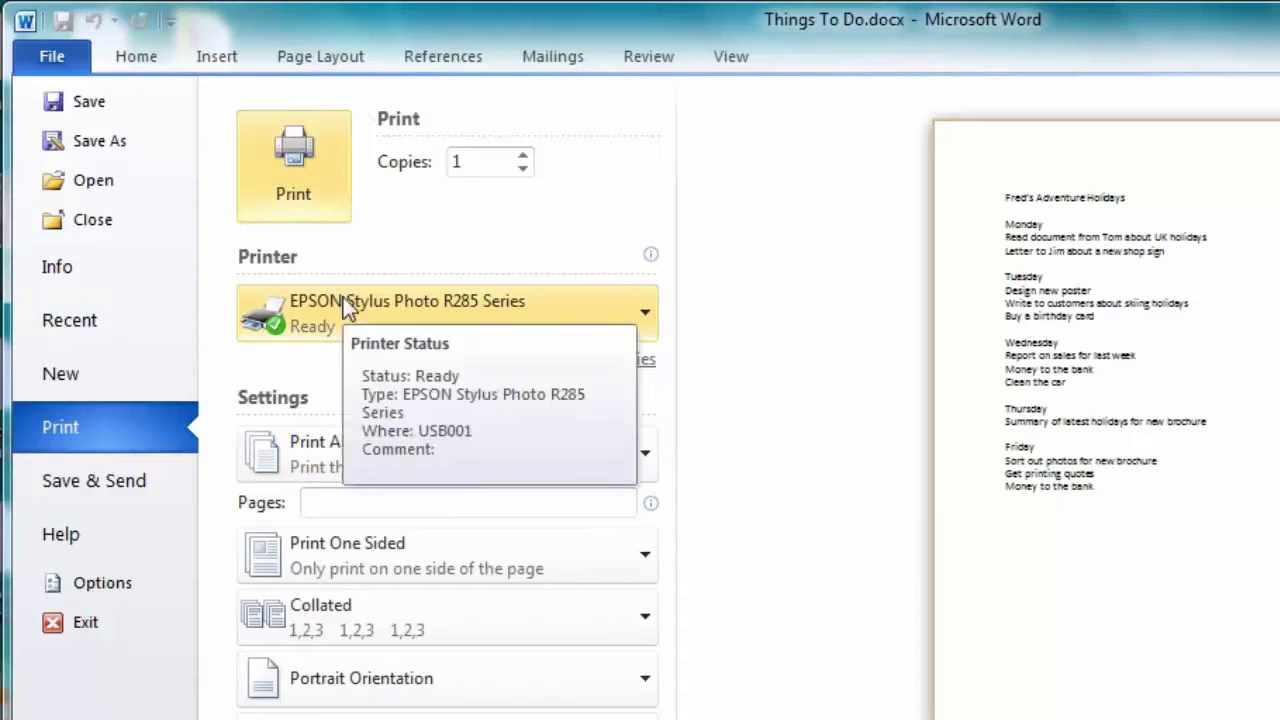
- Print the Things To Do list, then undo the last change to restore the title's blank line
{"action": "left_click", "coordinate": [331, 185]}
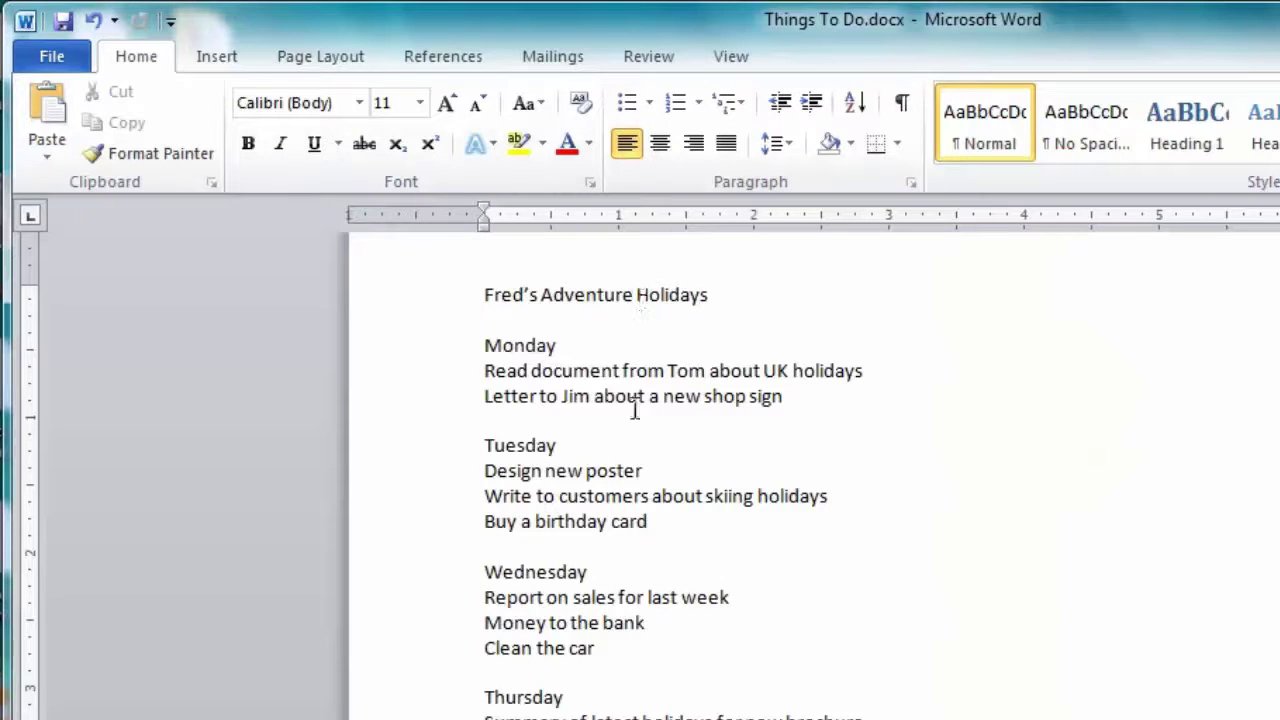
{"action": "key", "text": "ctrl+z"}
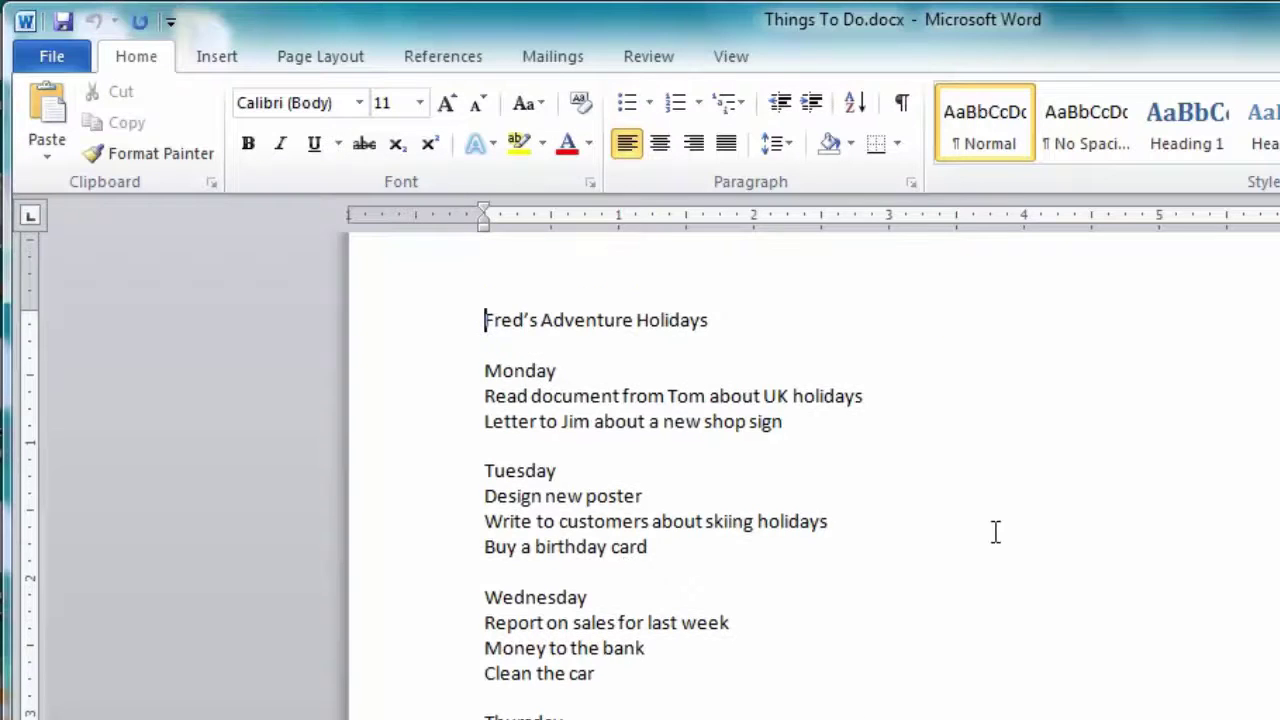